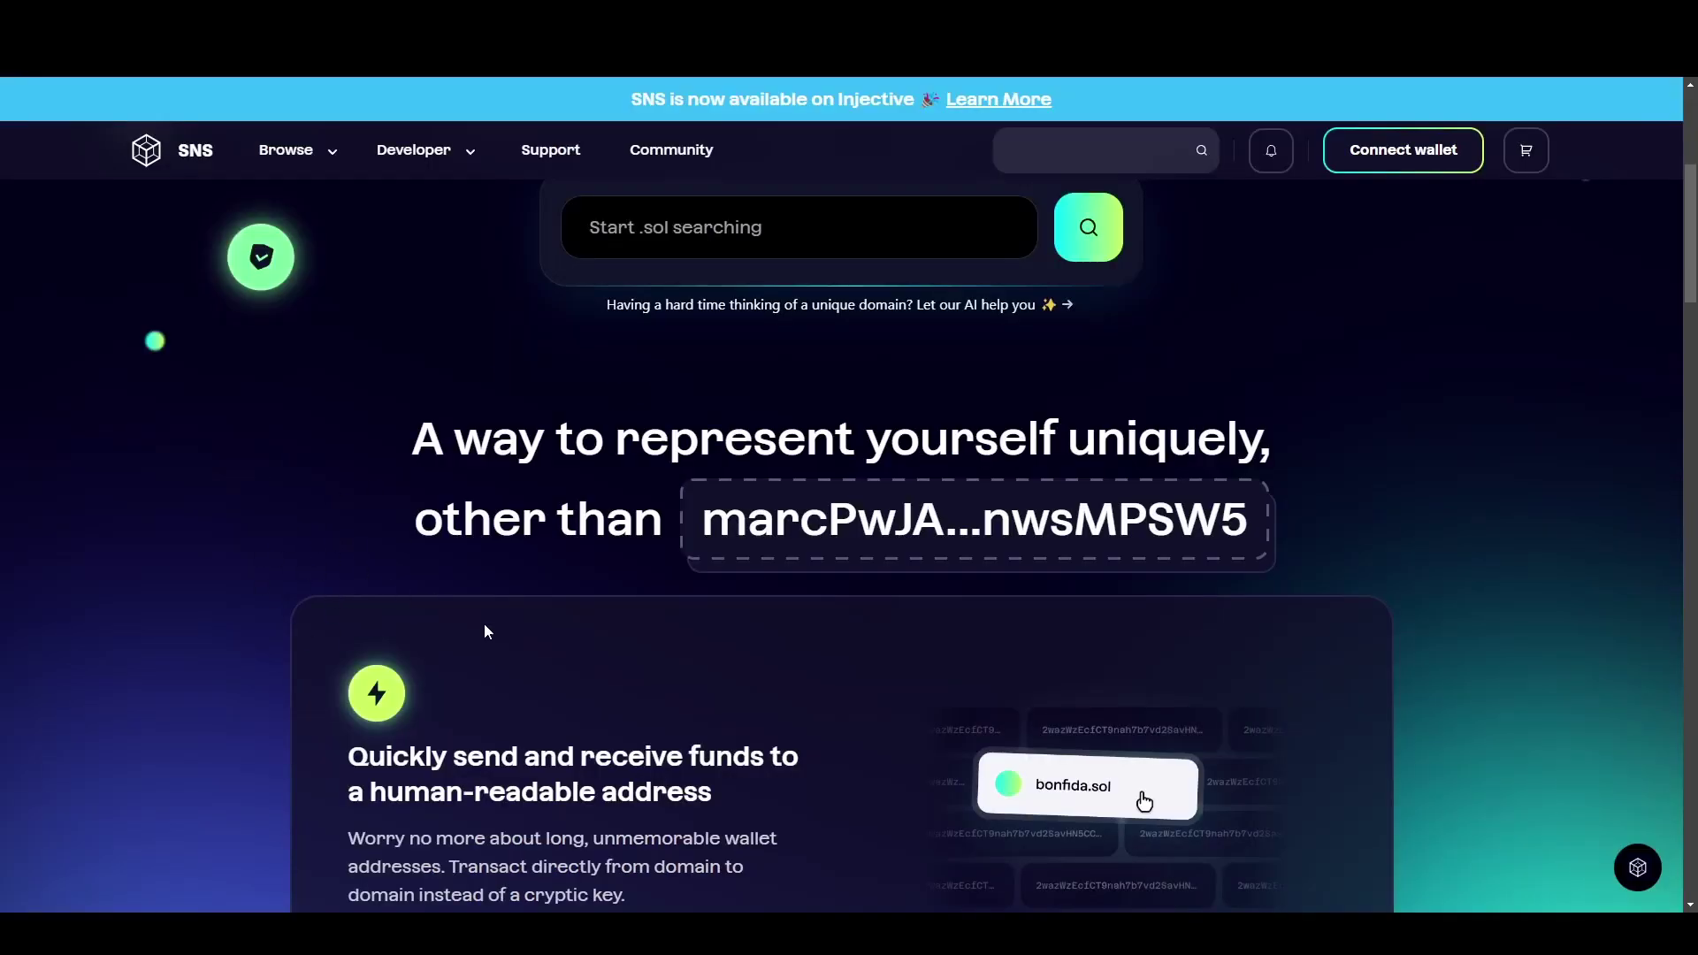
# Select and then deselect the example wallet address text on the SNS homepage
pyautogui.moveTo(702, 518); pyautogui.dragTo(1243, 504)
pyautogui.click(1263, 531)
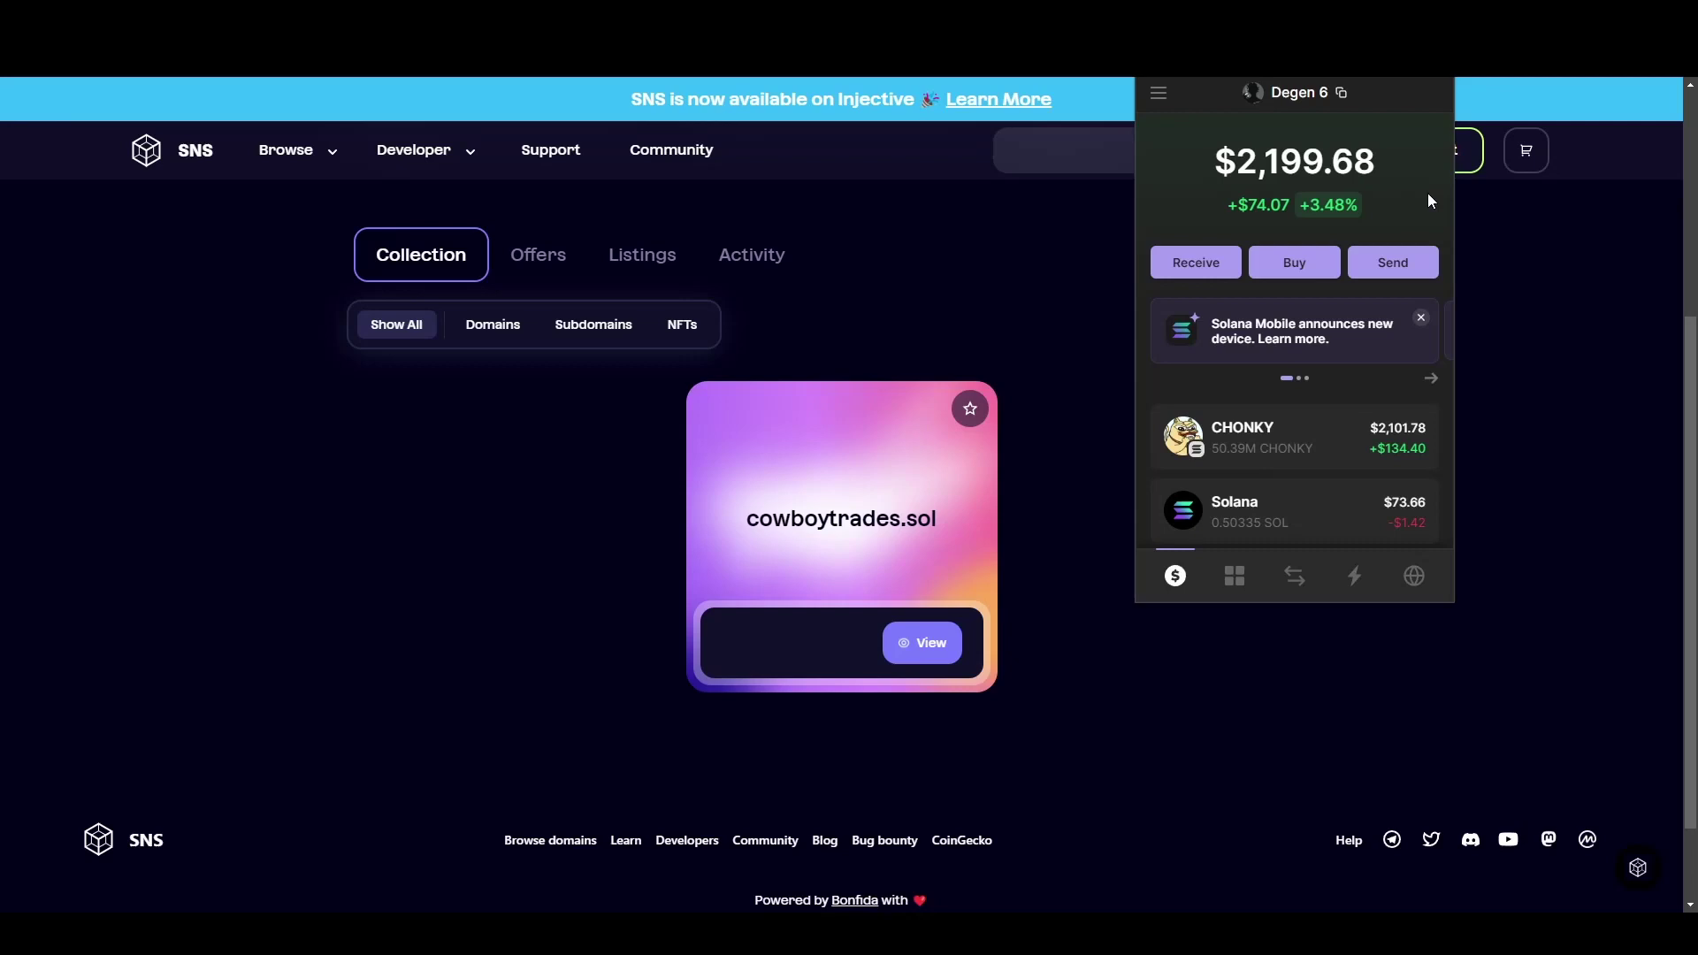
# Send 0.1 SOL to cowboytrades.sol from Phantom and check Recent Activity
pyautogui.click(1390, 267)
pyautogui.click(1282, 314)
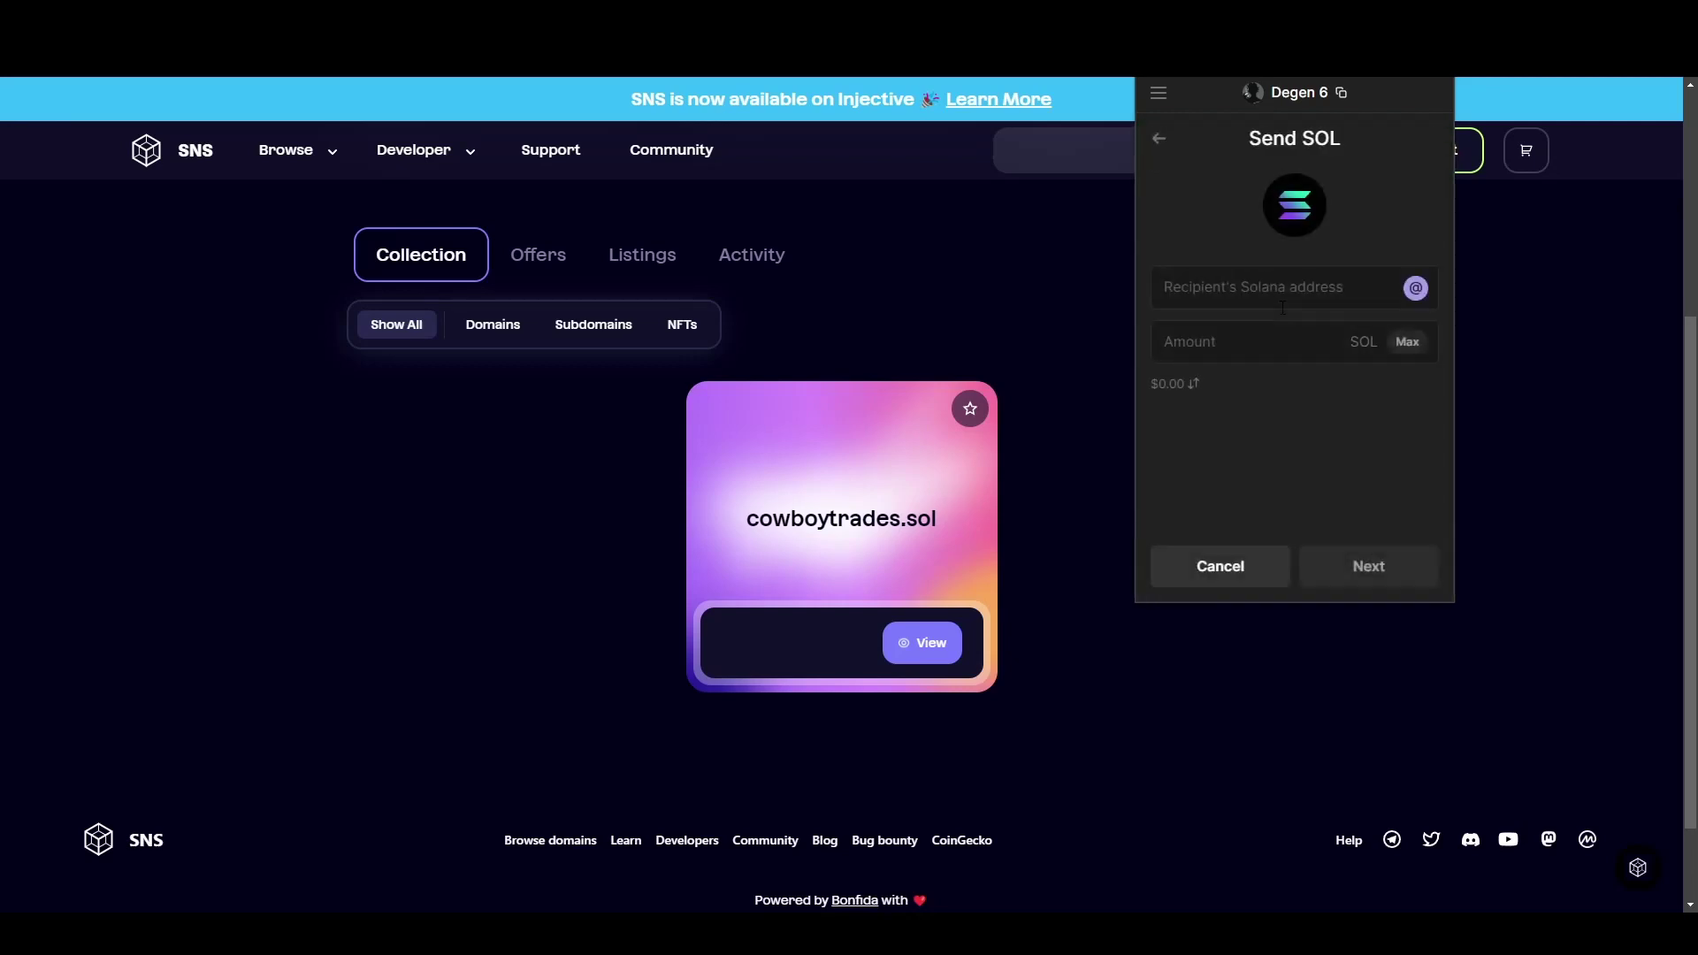
pyautogui.write('c')
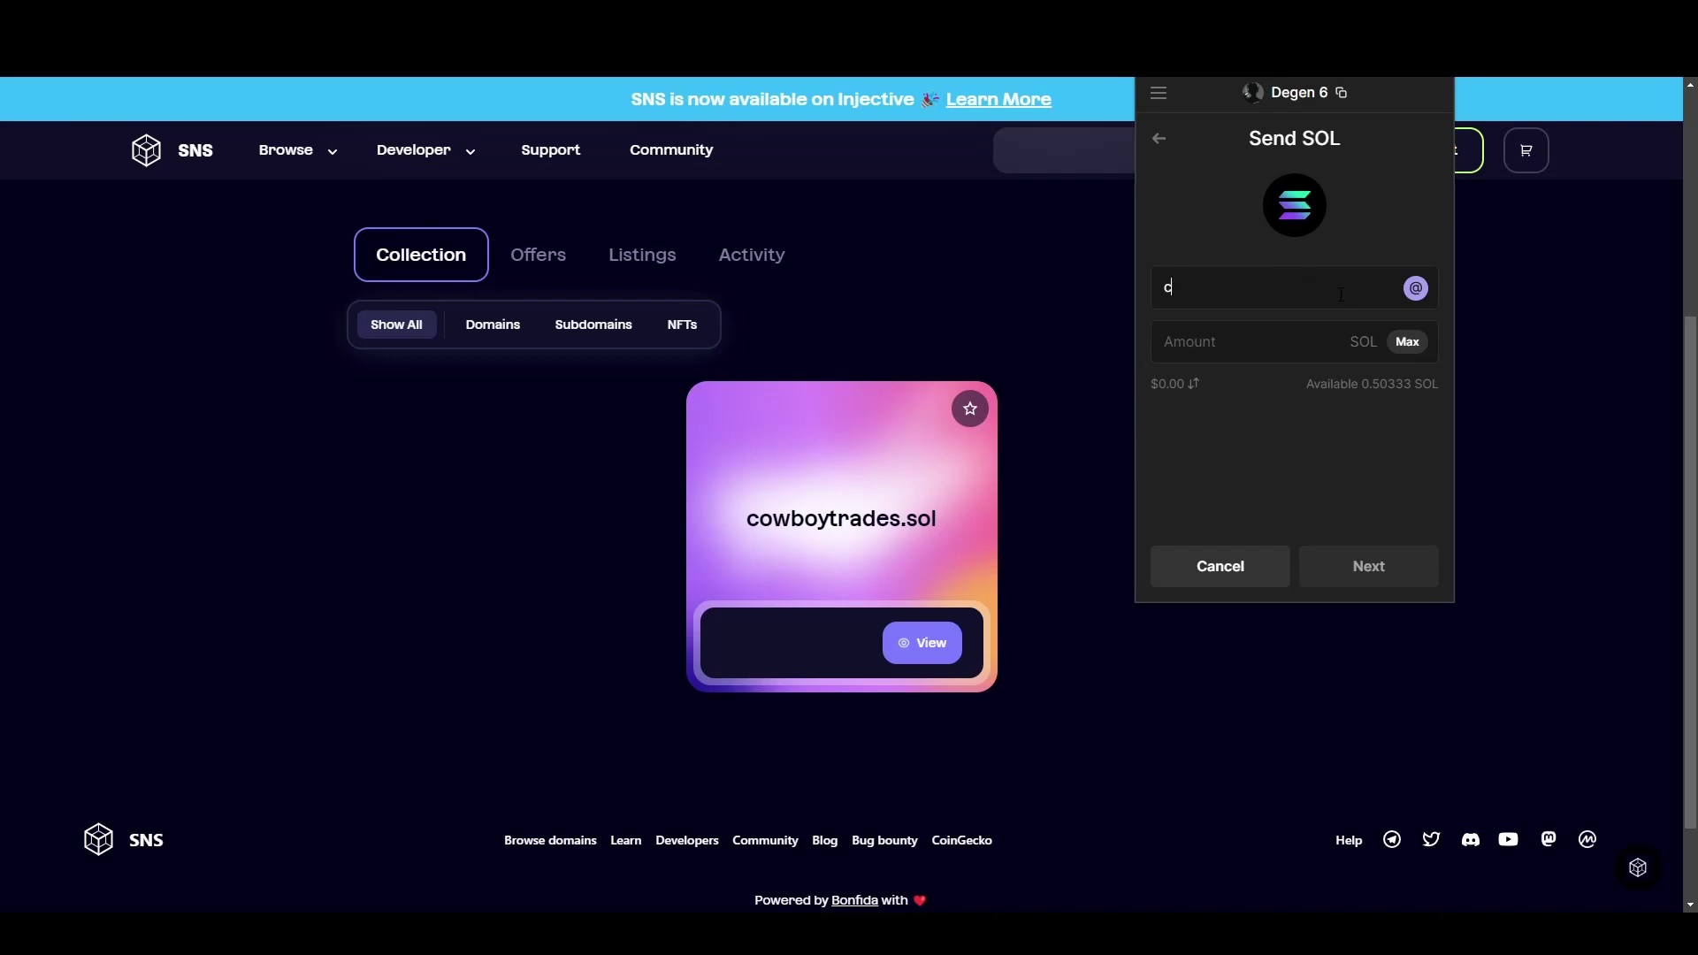
pyautogui.write('owboytrades.sol')
pyautogui.click(1340, 341)
pyautogui.write('0.1')
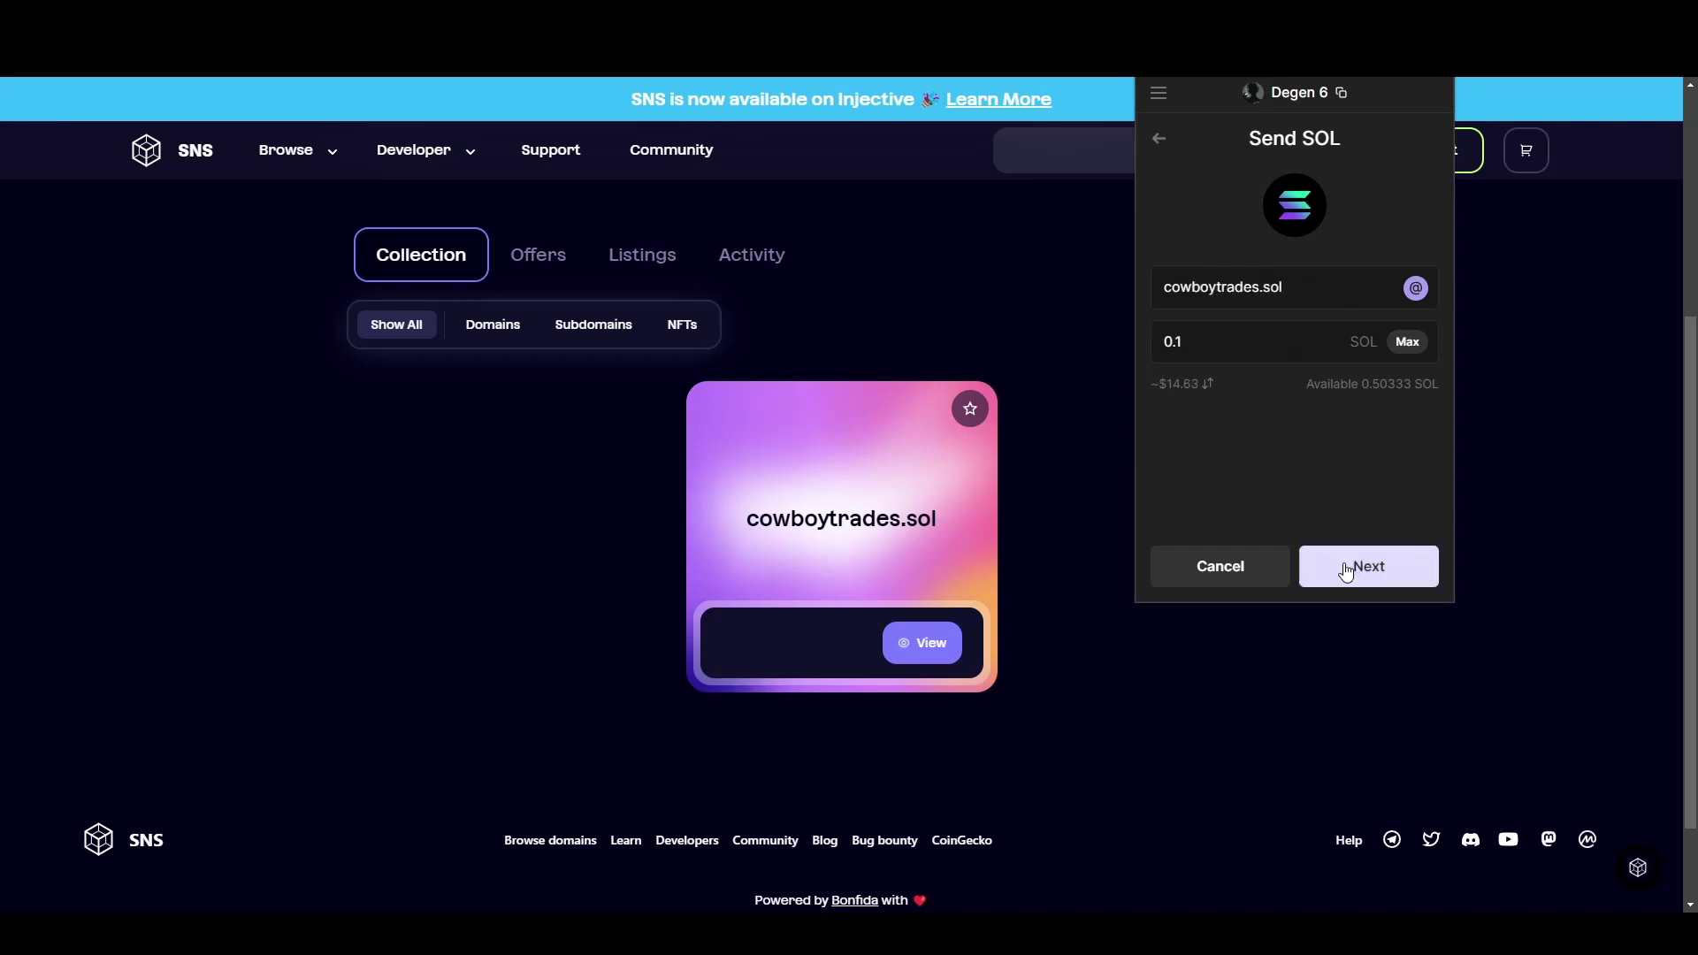
pyautogui.click(1334, 571)
pyautogui.click(1335, 575)
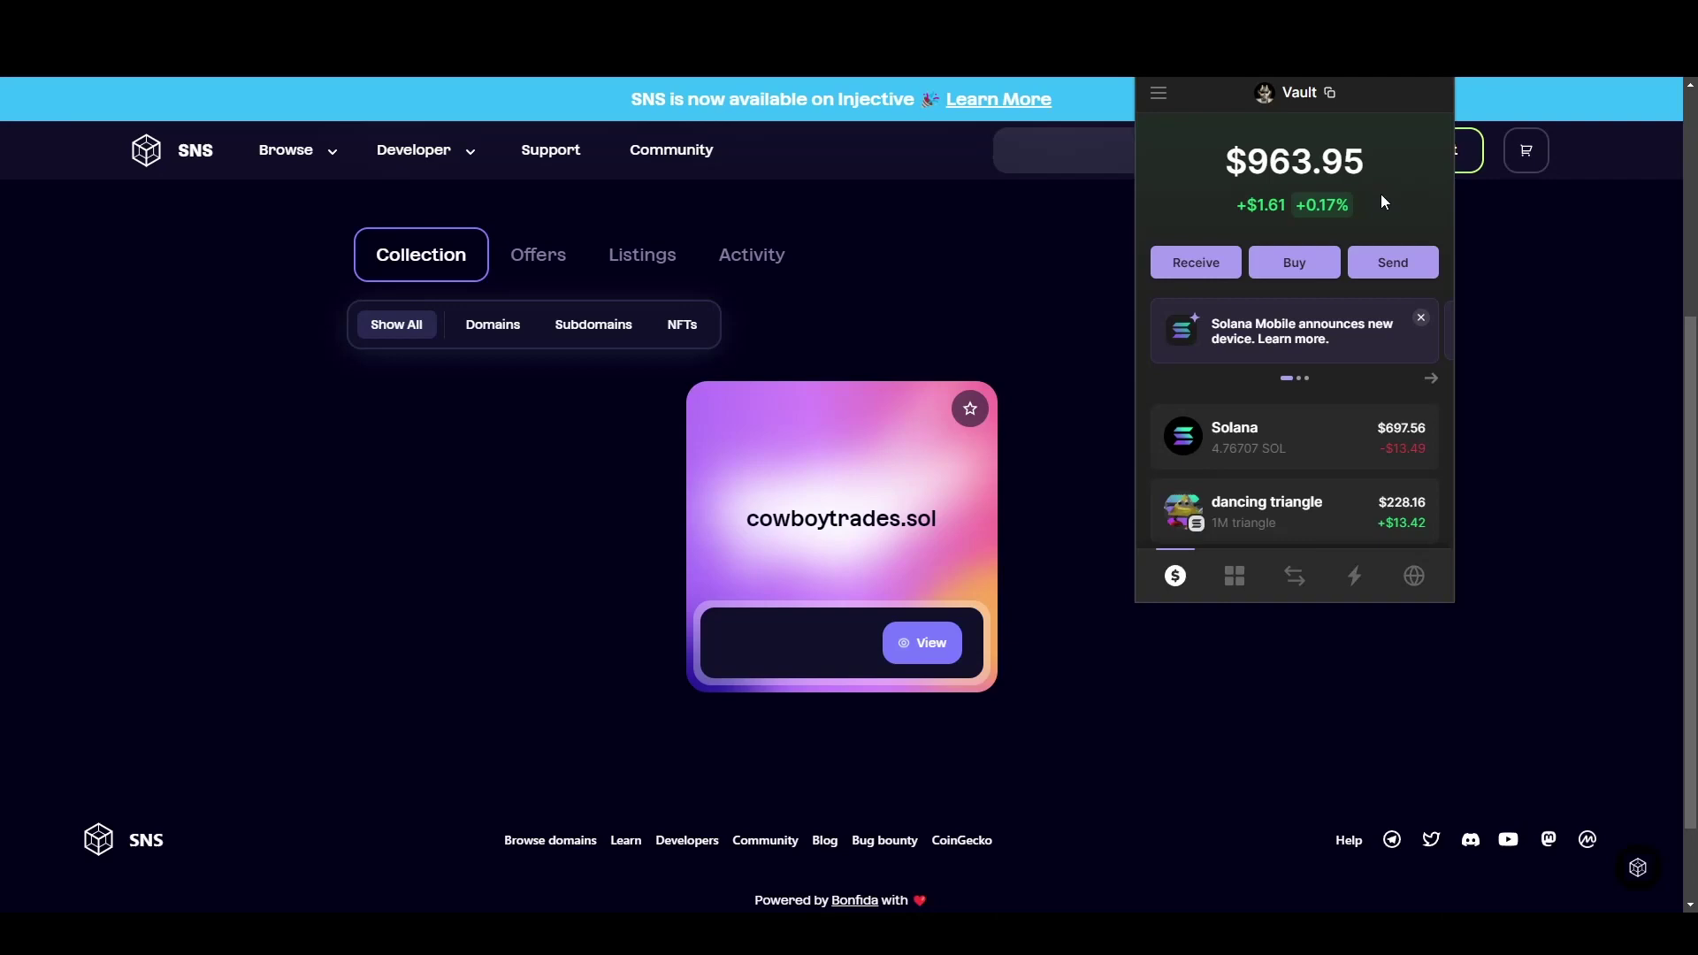
pyautogui.click(1359, 577)
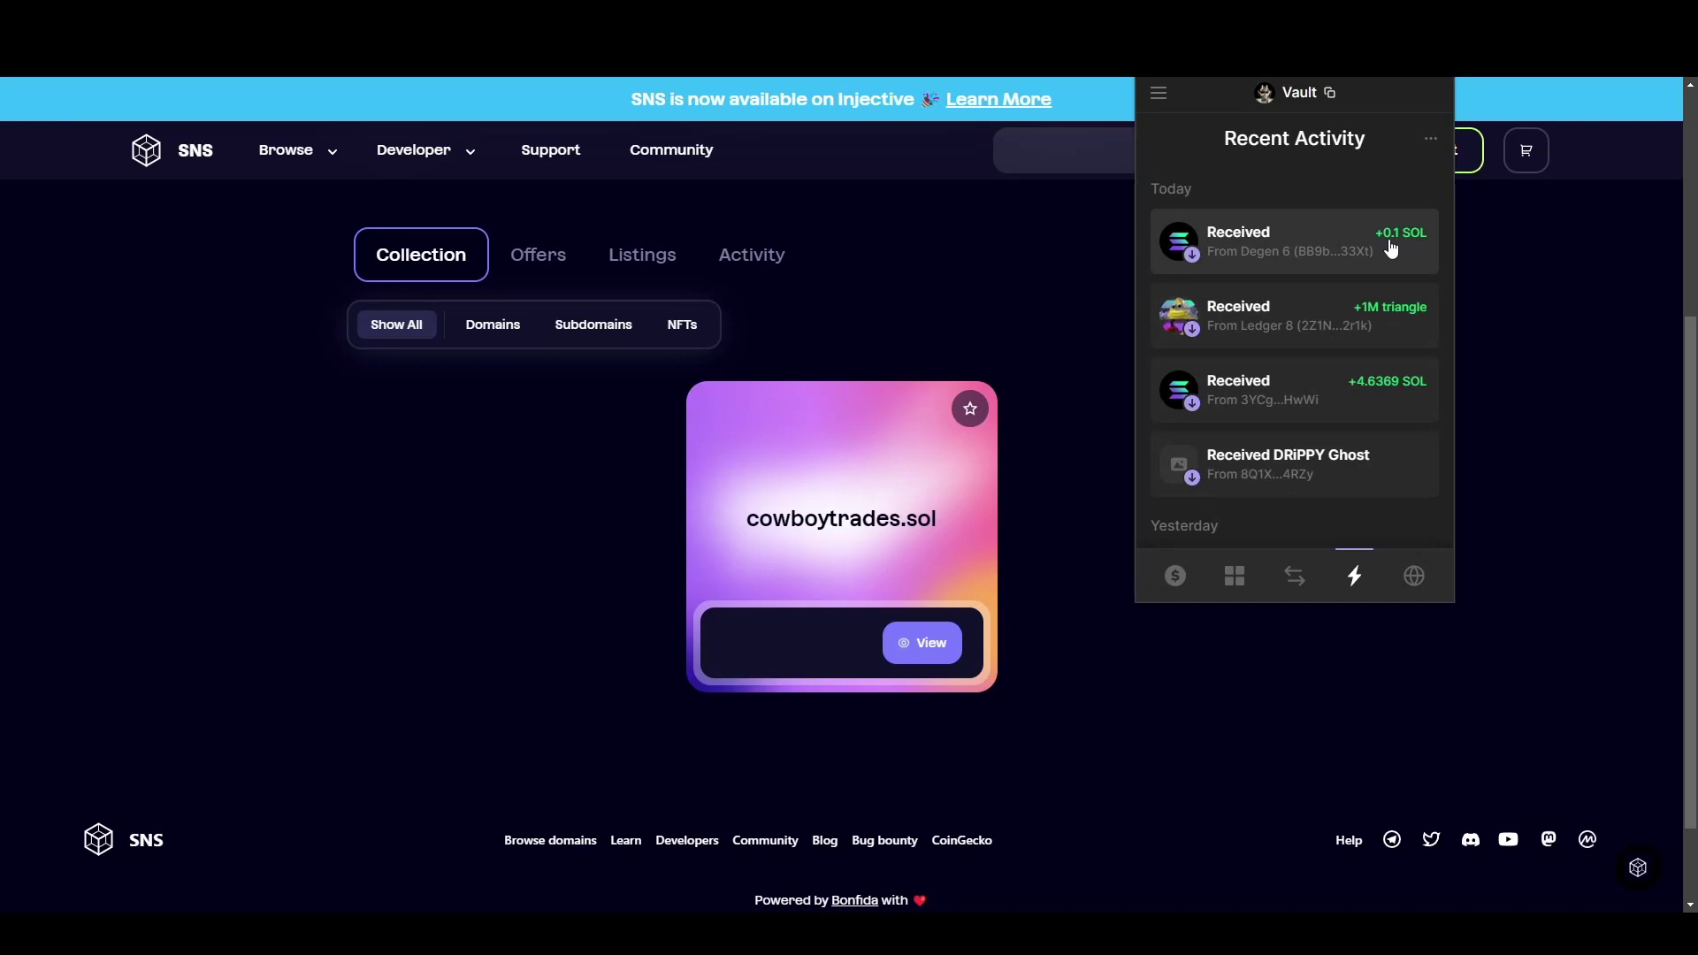
pyautogui.click(1101, 426)
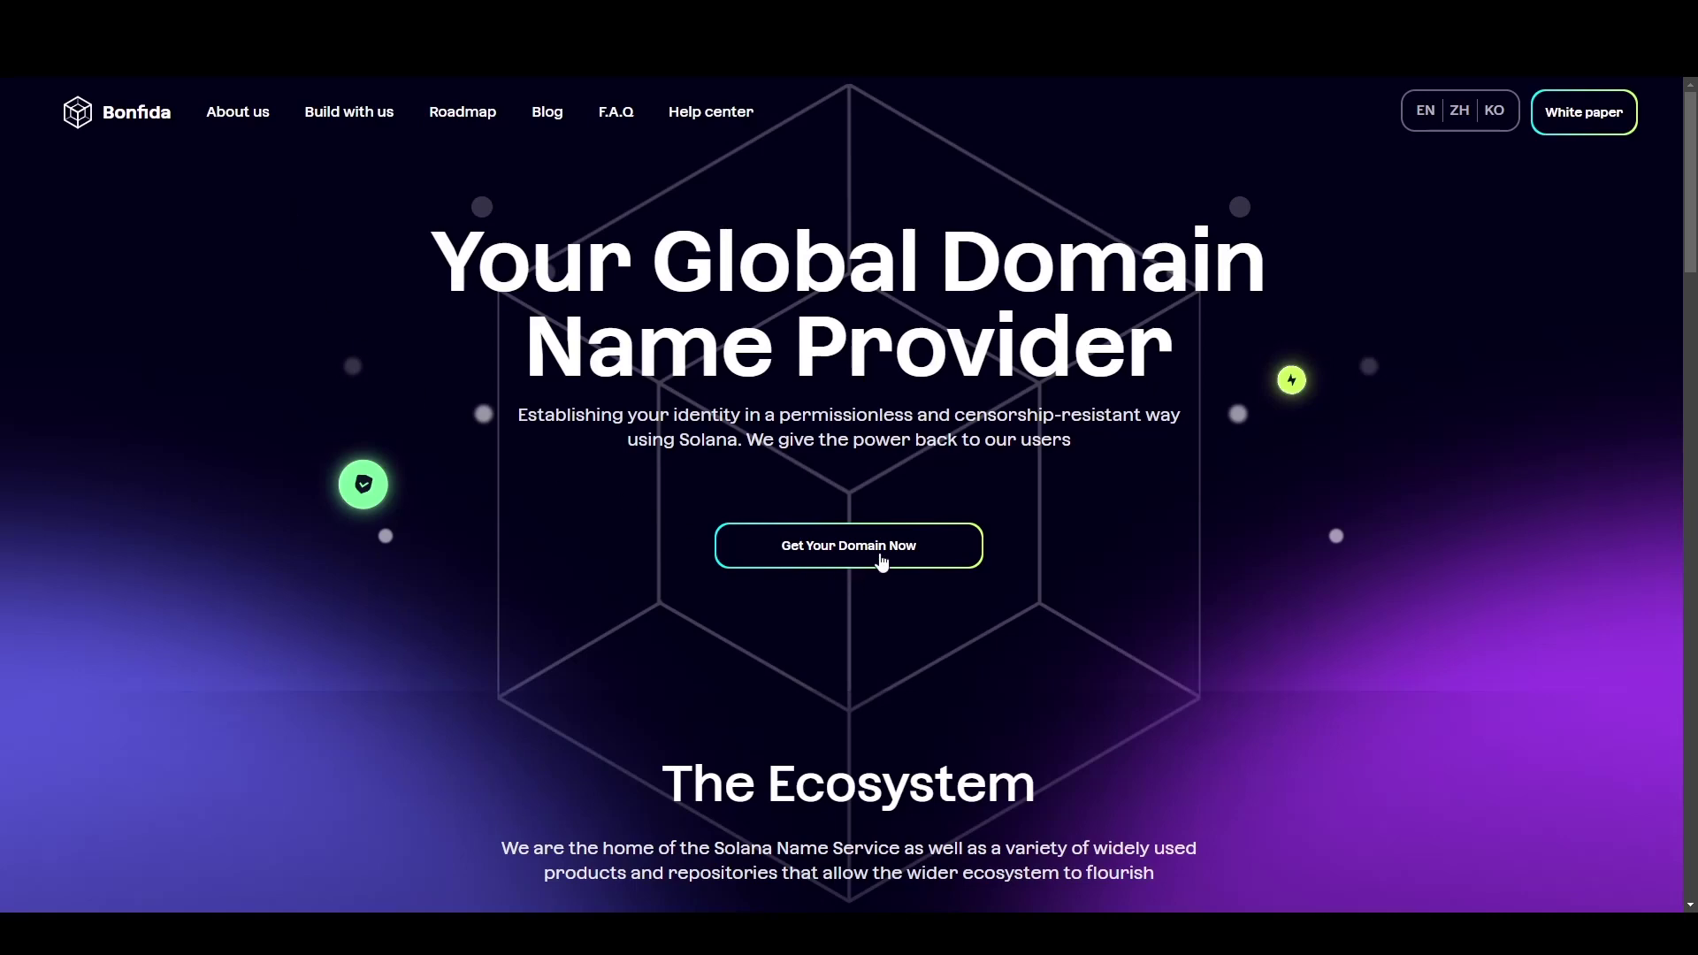
# Go to the SNS domain site and connect the Phantom wallet, approving the request
pyautogui.click(881, 561)
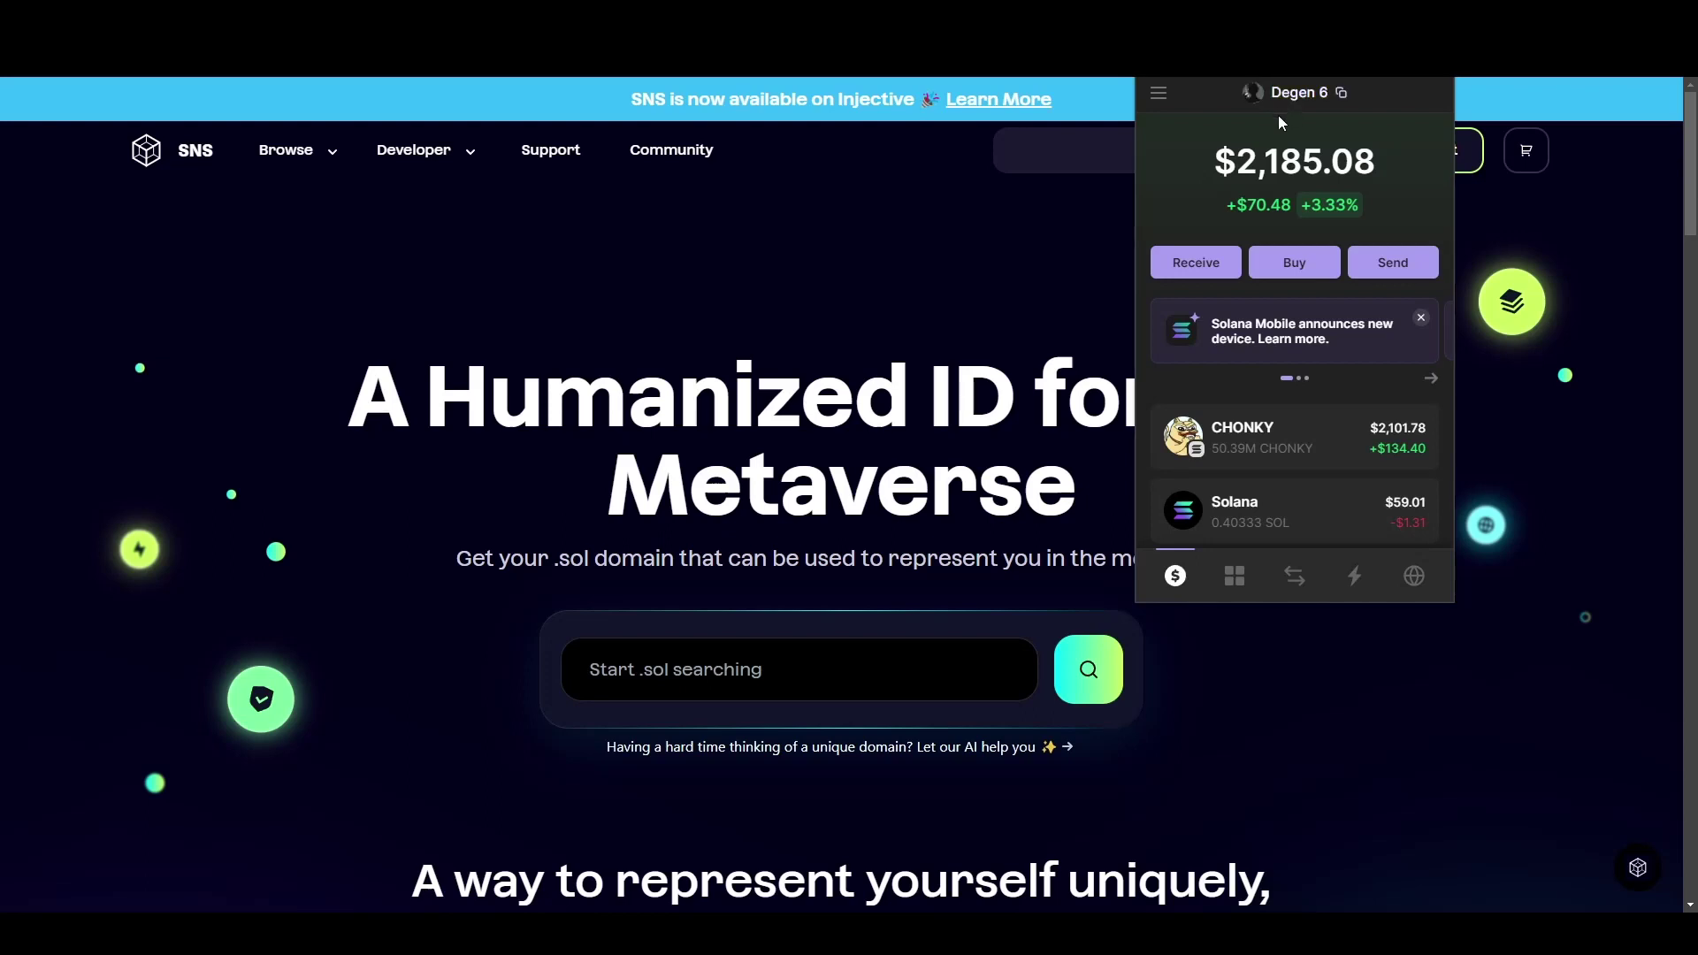
pyautogui.click(1069, 300)
pyautogui.click(1411, 152)
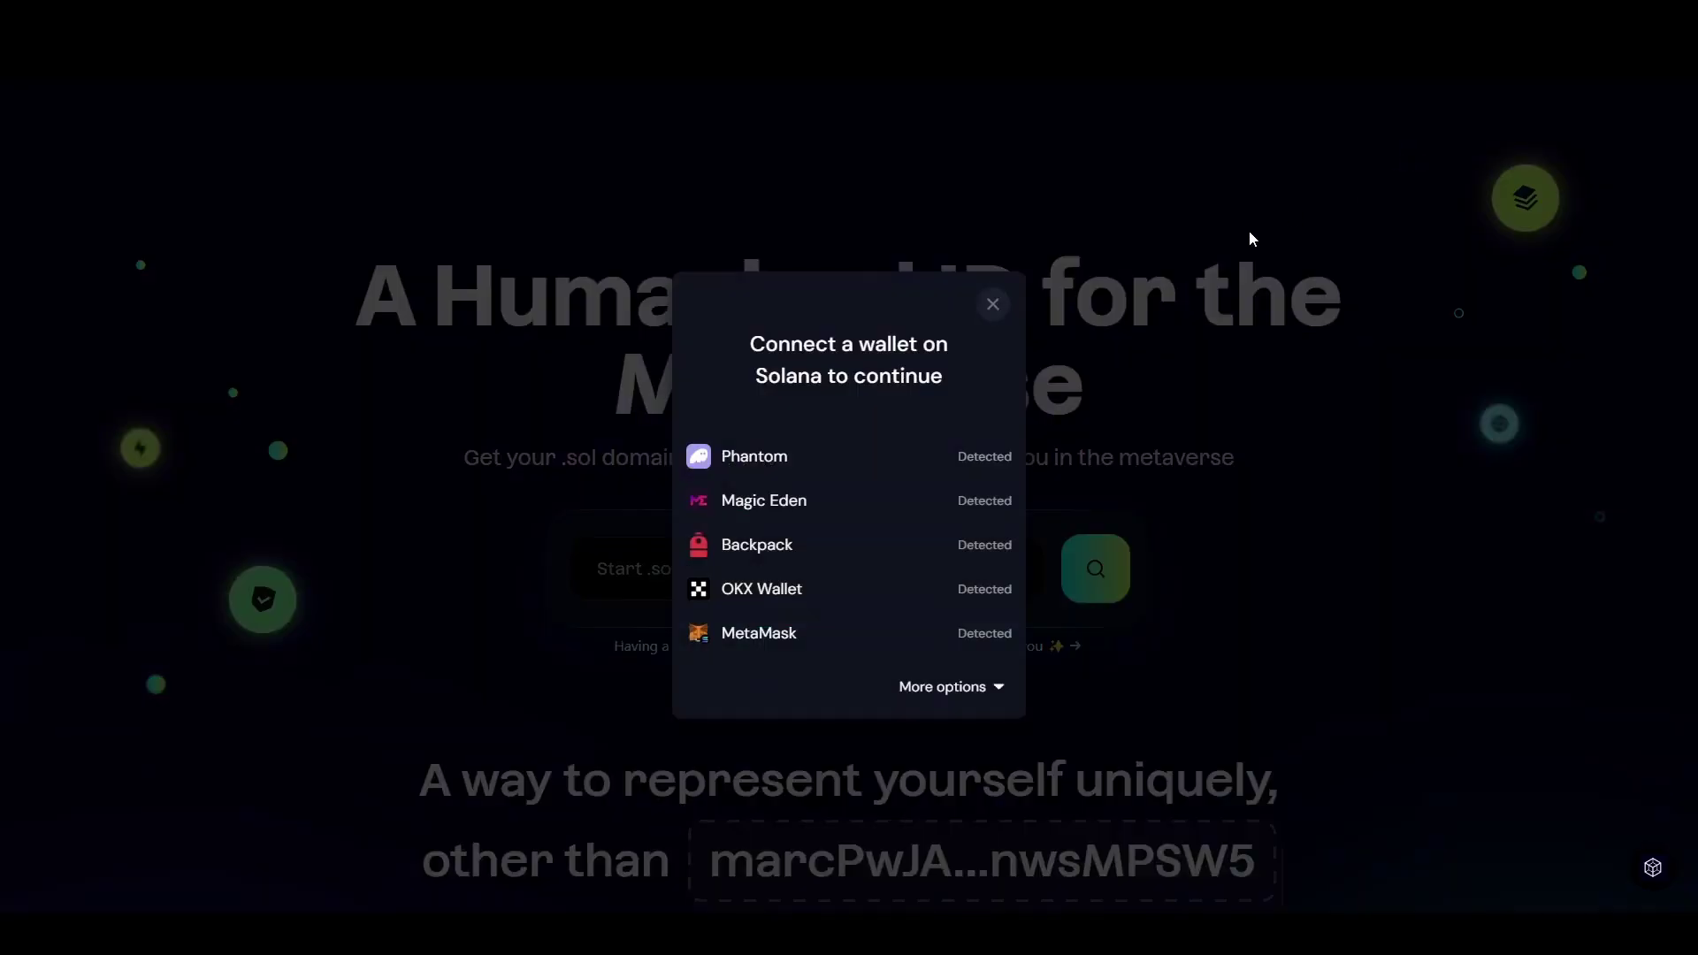
pyautogui.click(891, 456)
pyautogui.click(1606, 505)
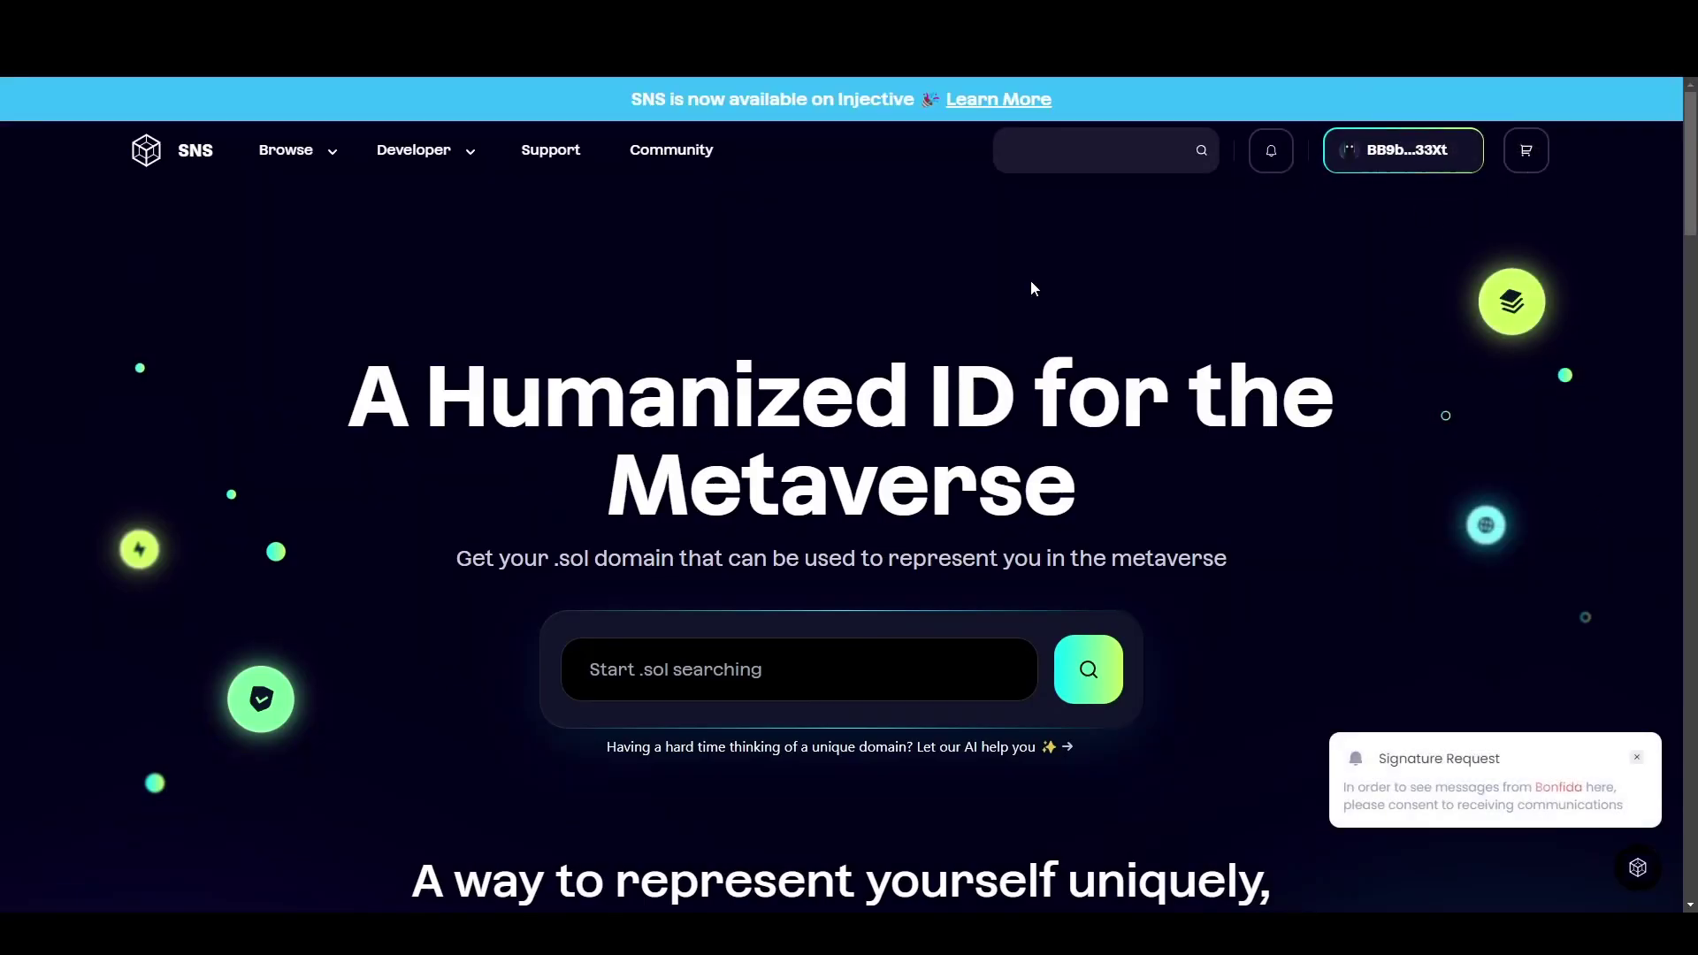
pyautogui.click(782, 680)
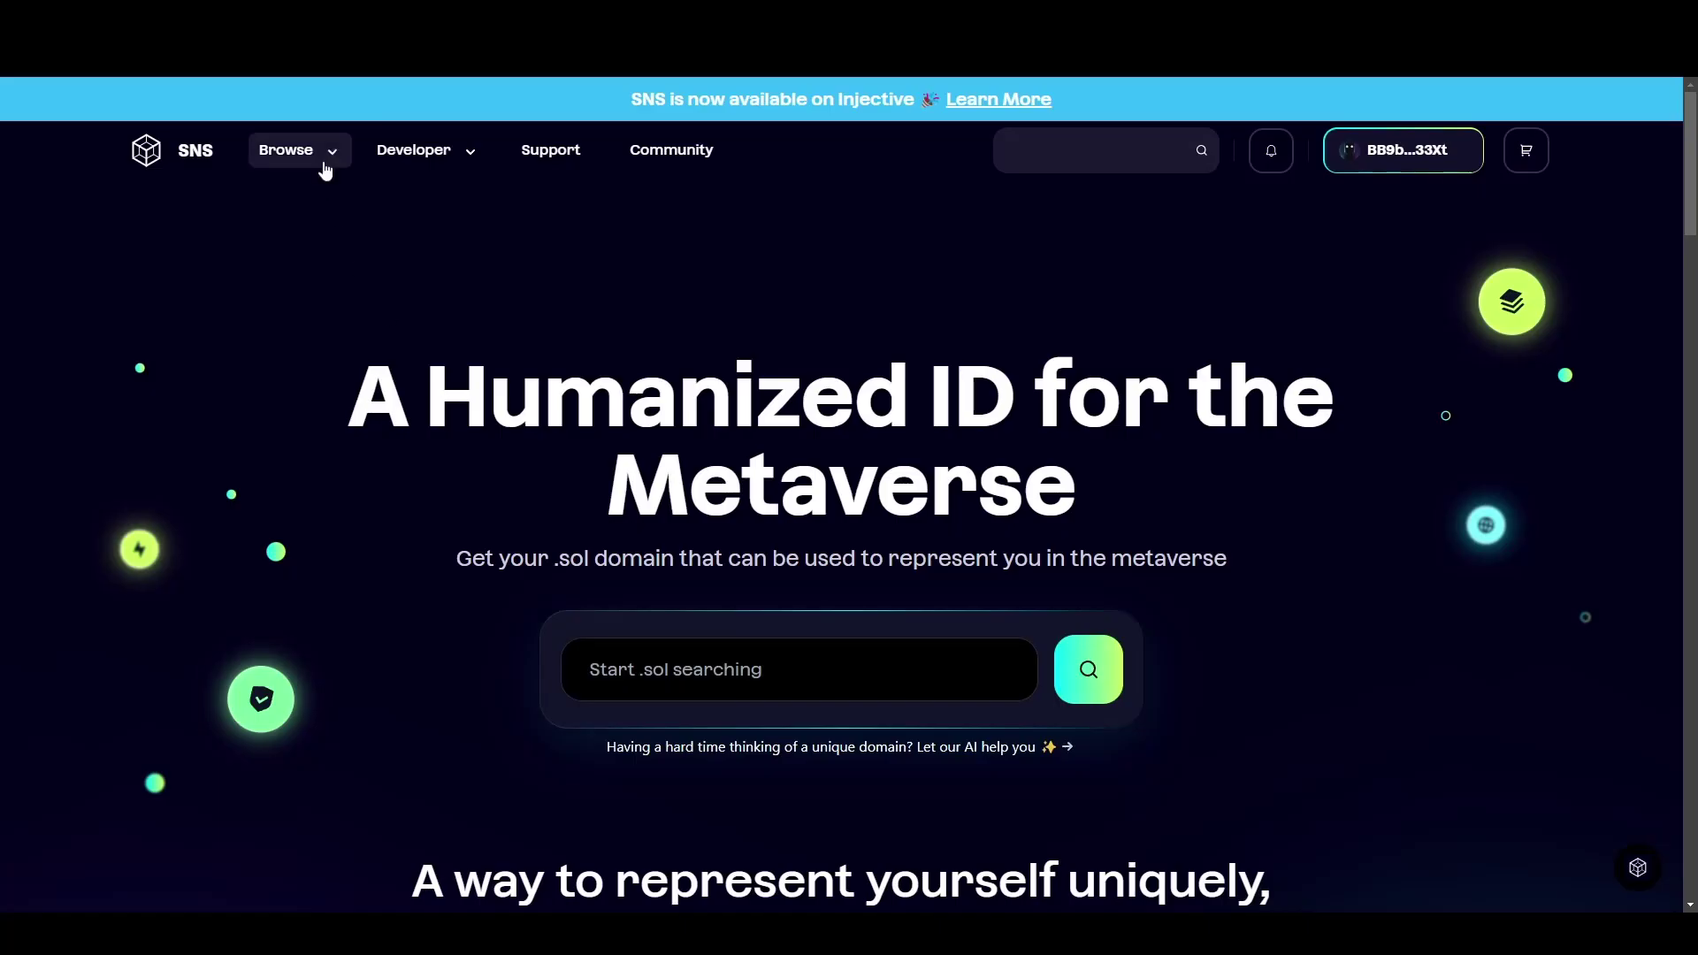
pyautogui.click(325, 171)
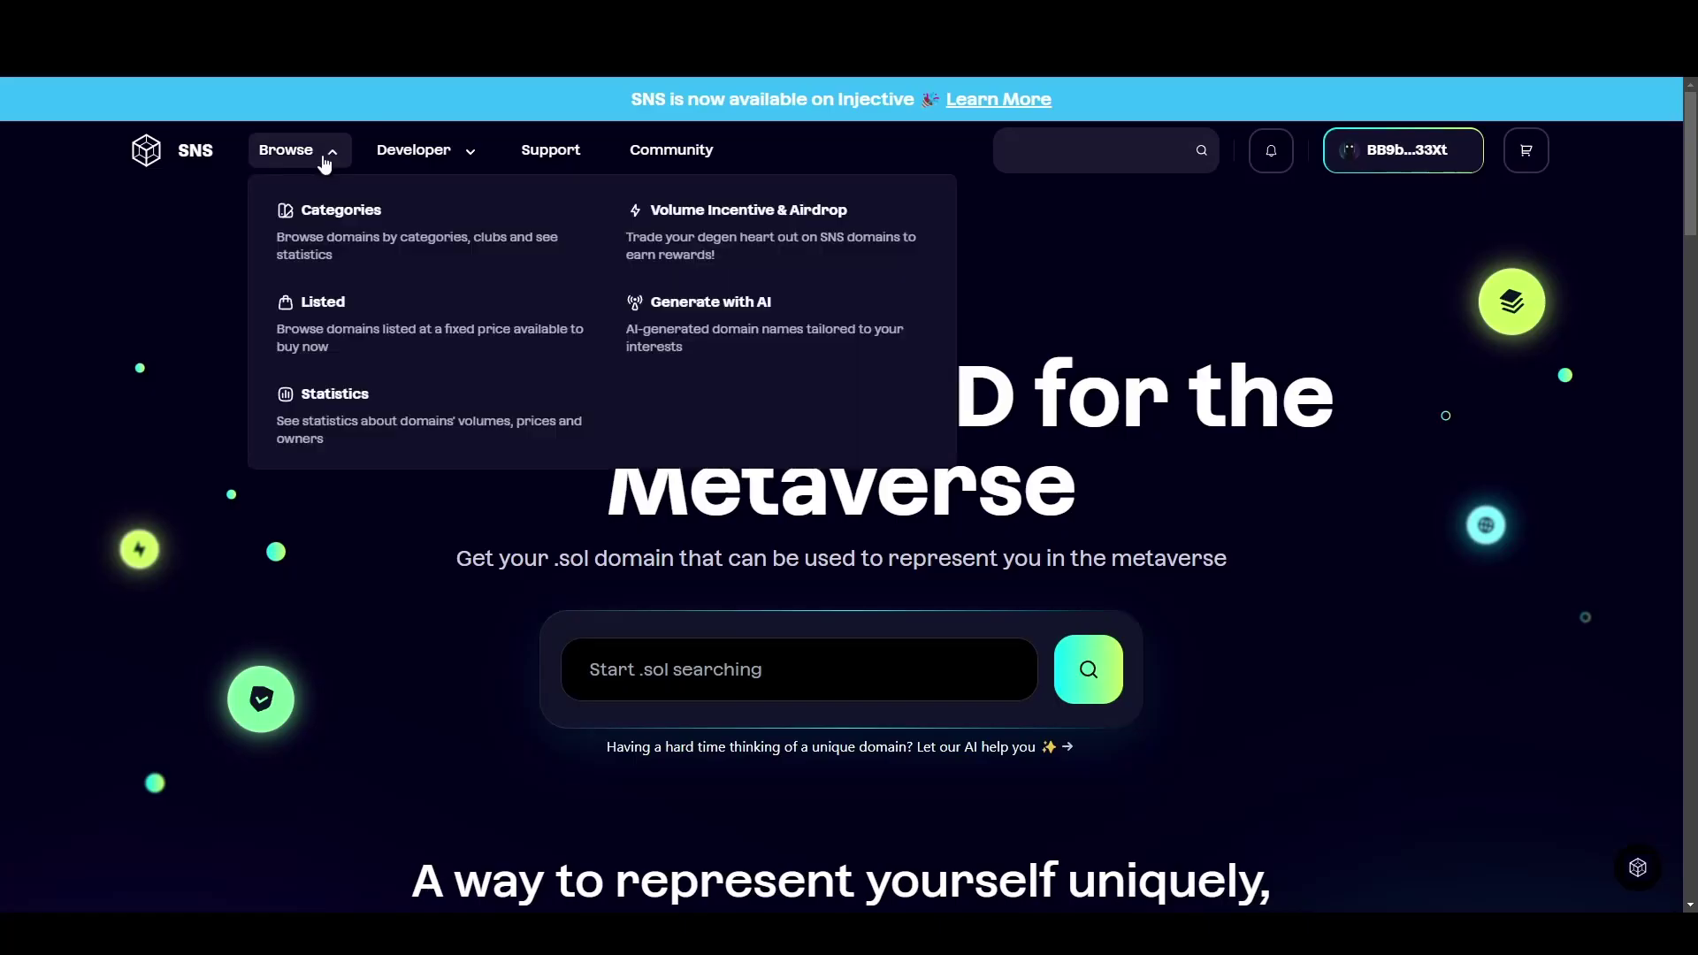
pyautogui.click(331, 350)
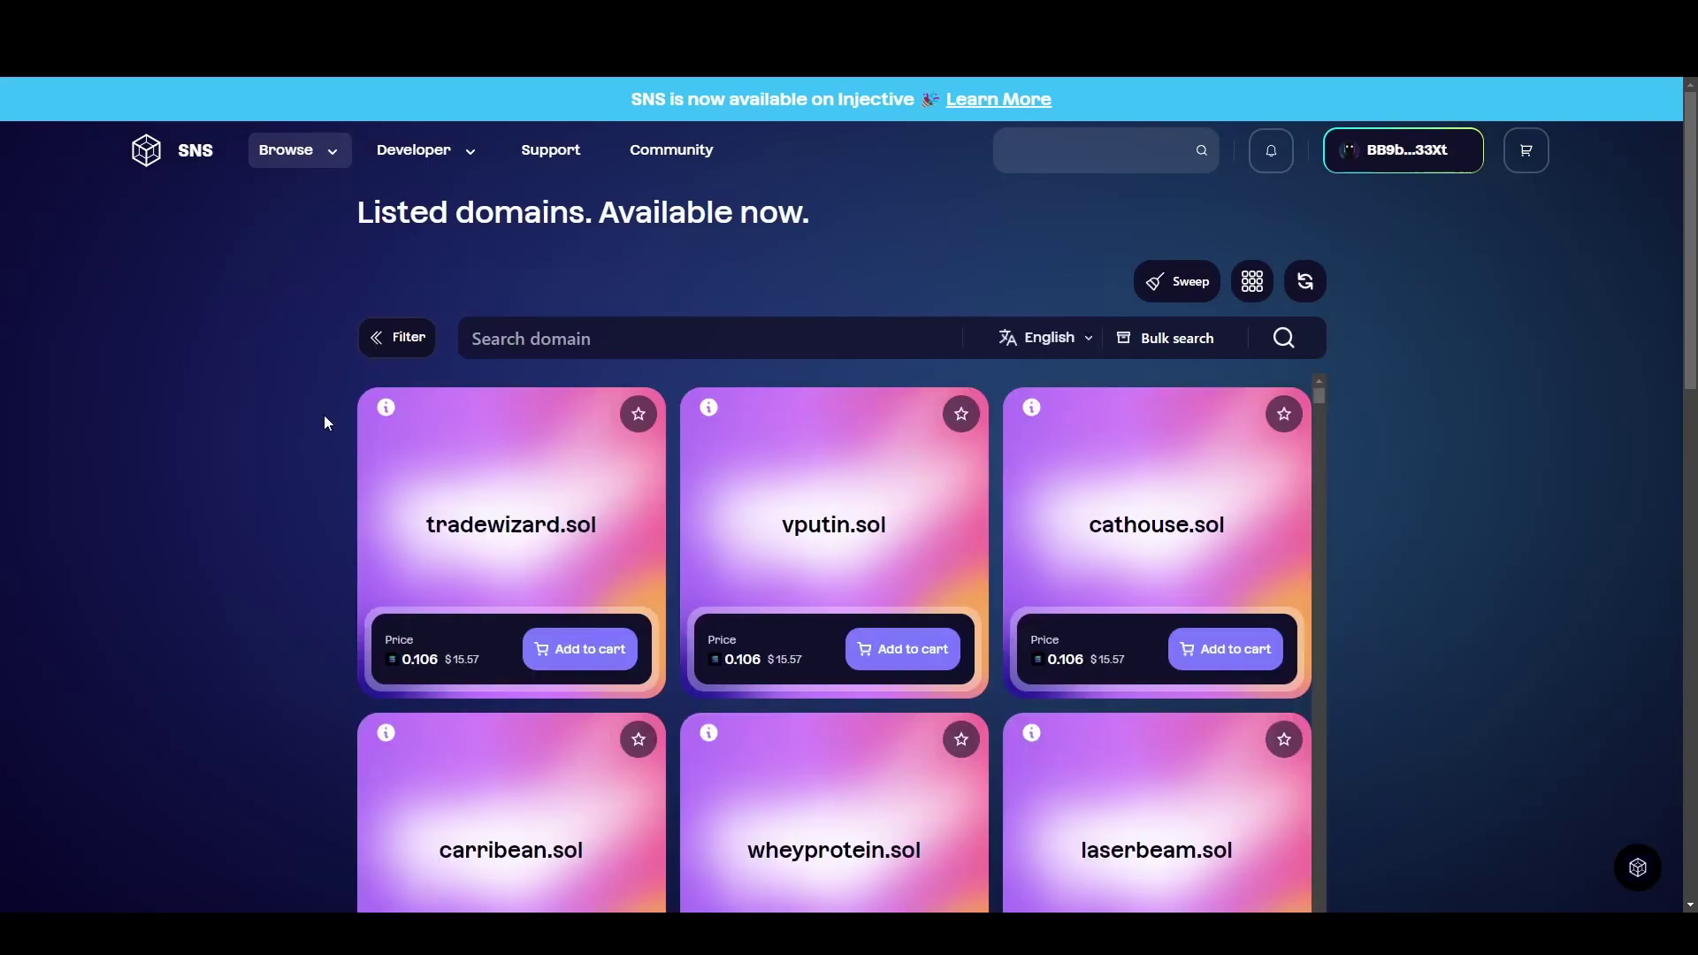
pyautogui.scroll(-8, 323, 416)
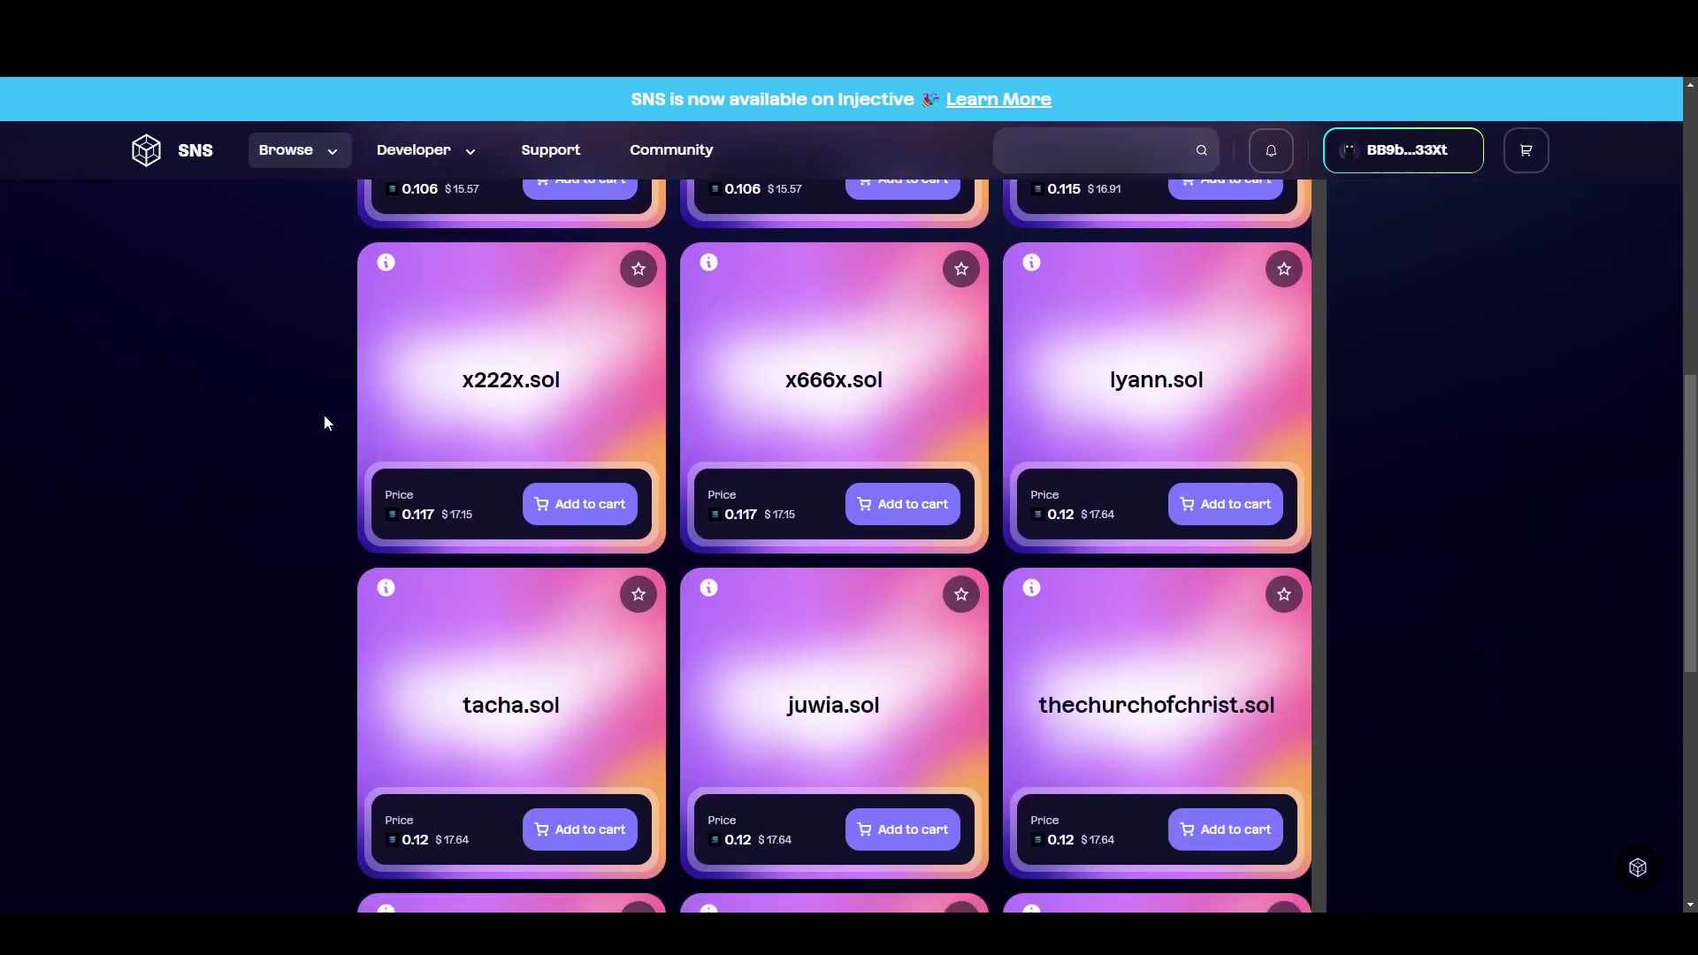
pyautogui.scroll(-4, 324, 415)
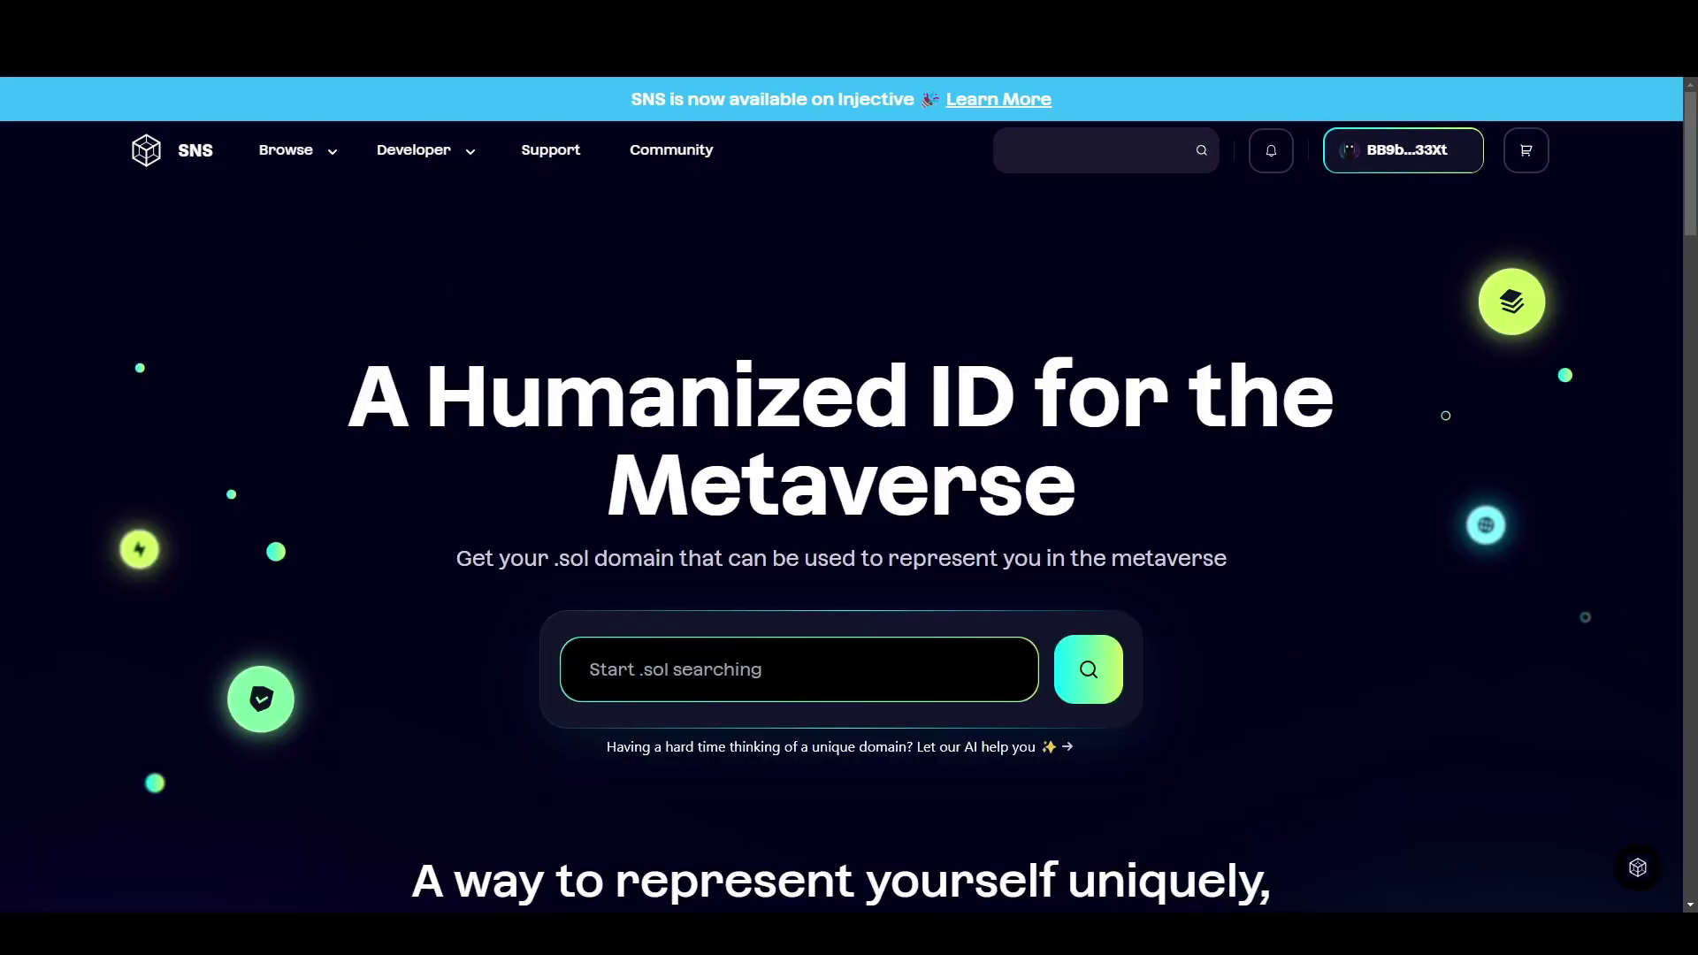
# Search for childsupport.sol, find it taken, and dismiss its Make an offer form
pyautogui.write('ch')
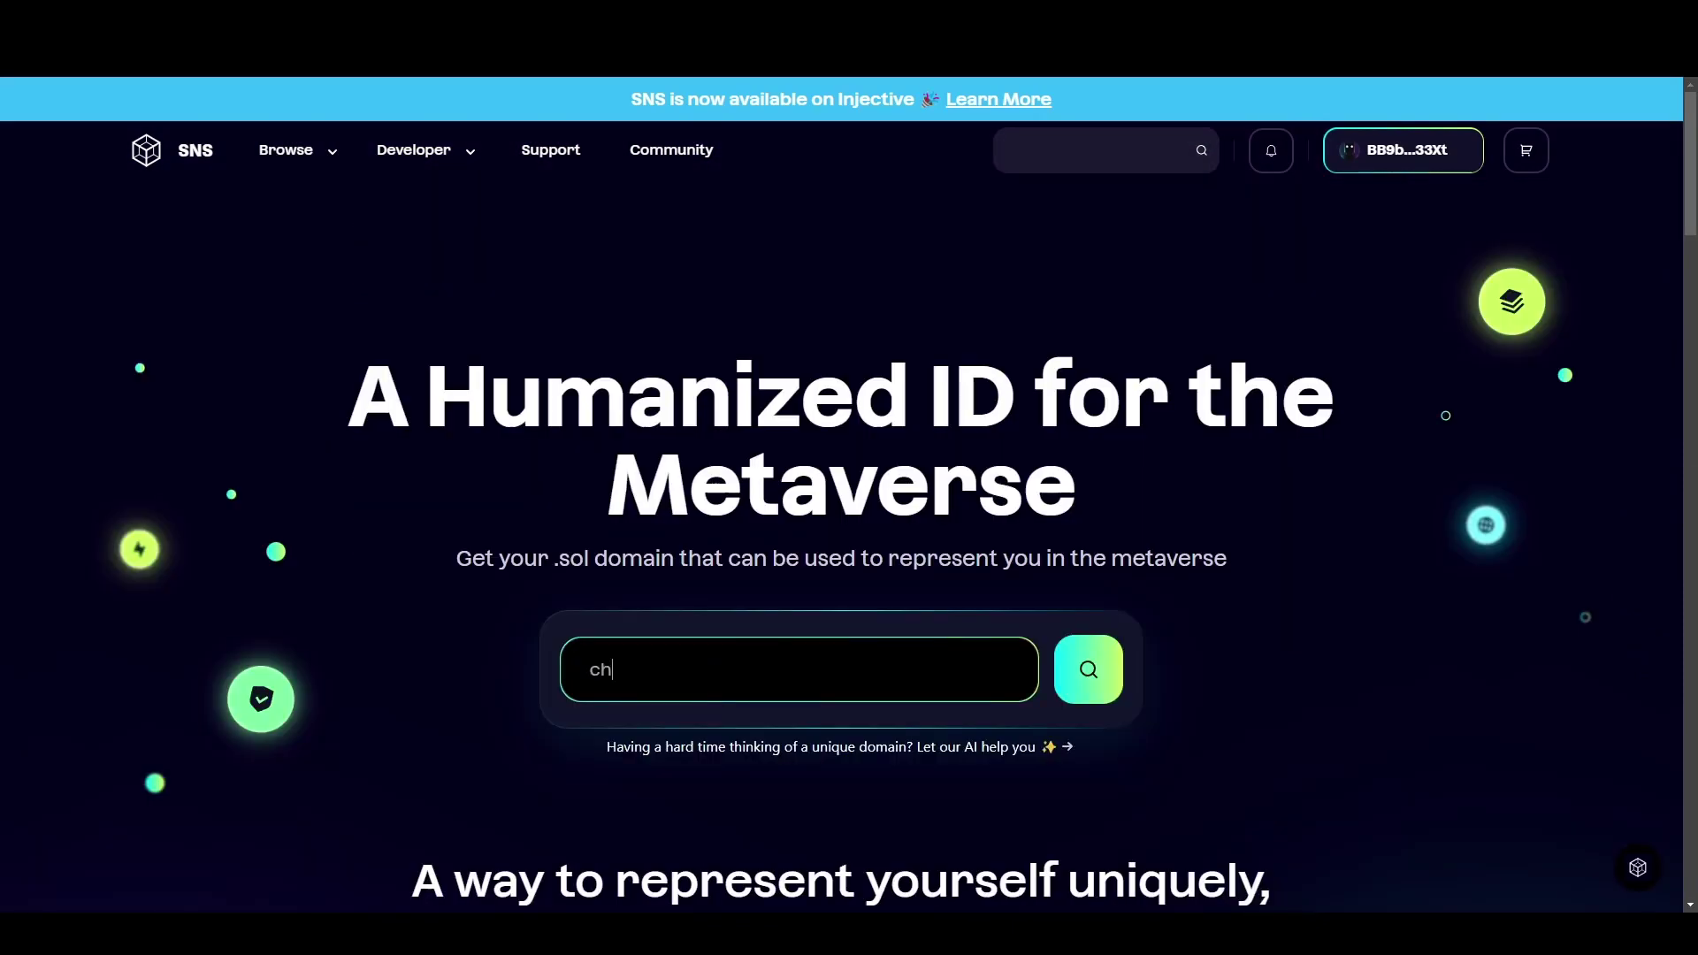
pyautogui.write('ildsupport')
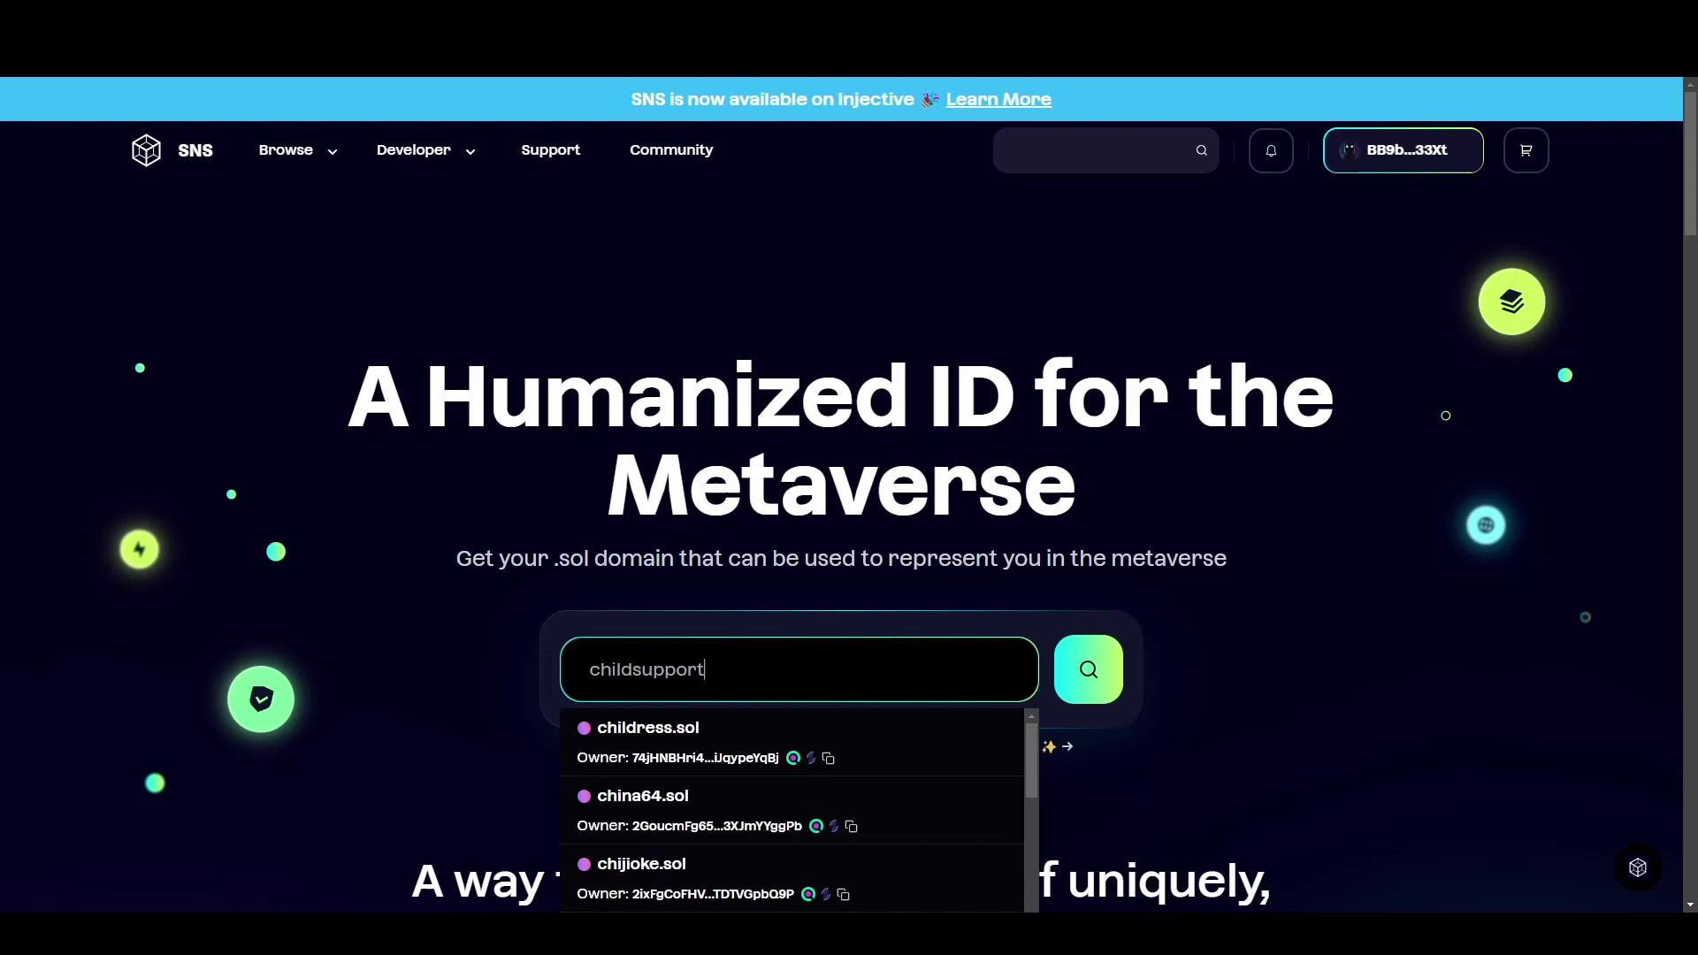
pyautogui.press('Return')
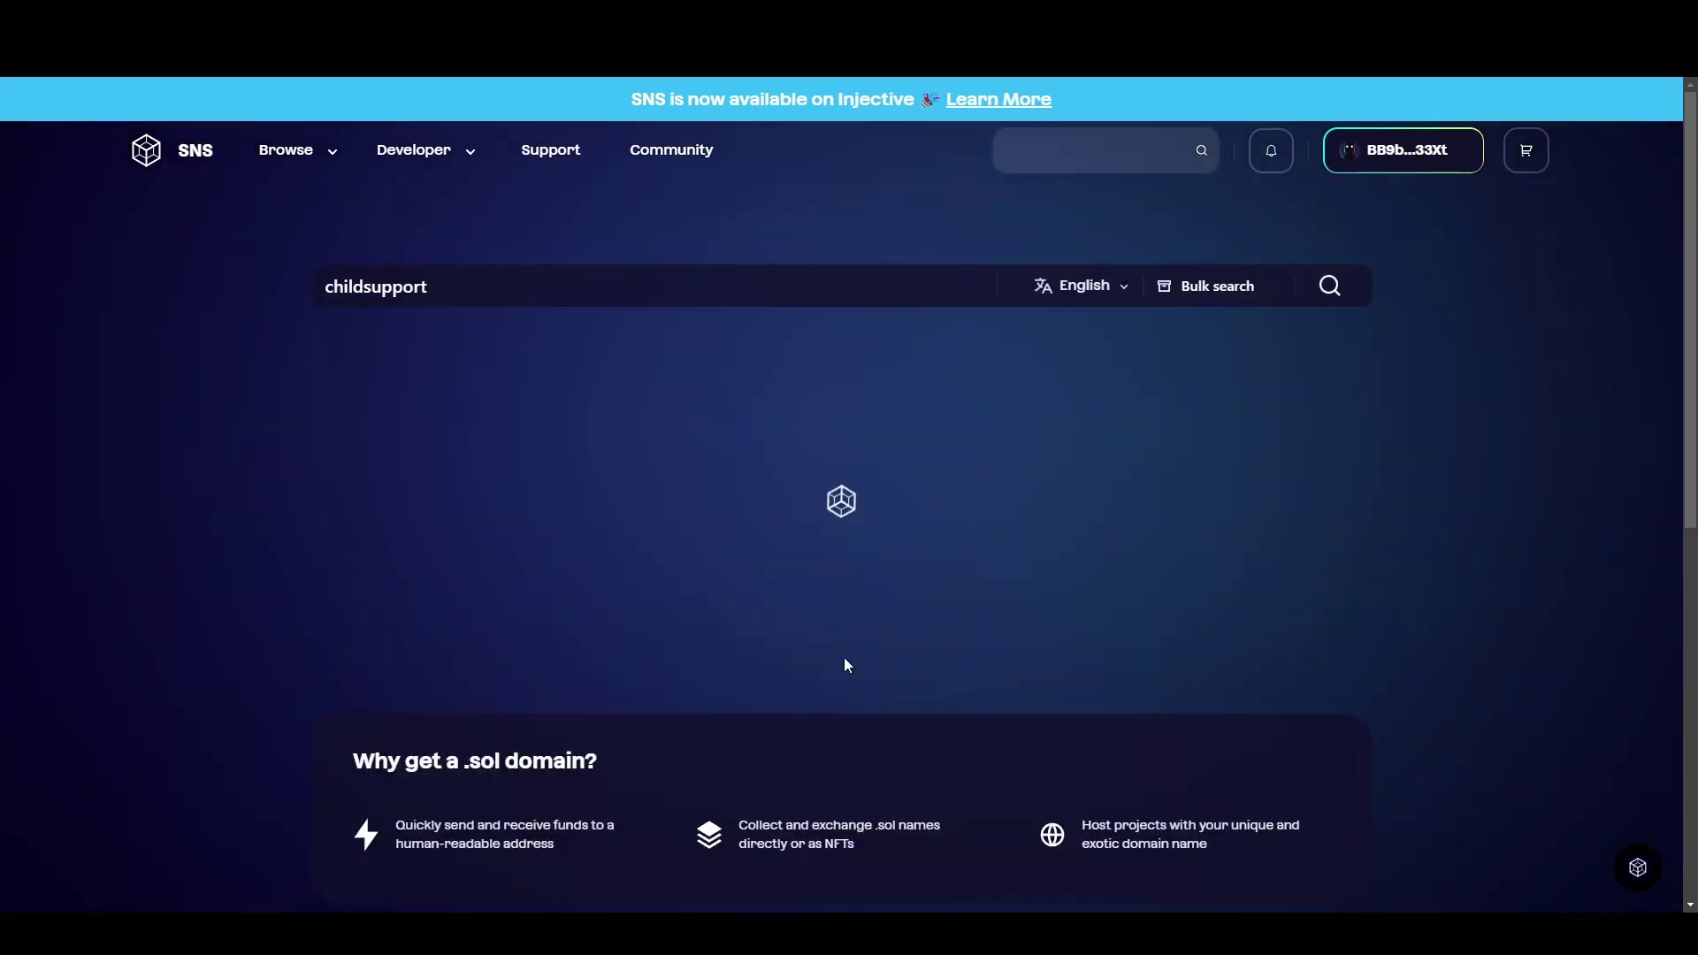
pyautogui.moveTo(1228, 466); pyautogui.dragTo(943, 461)
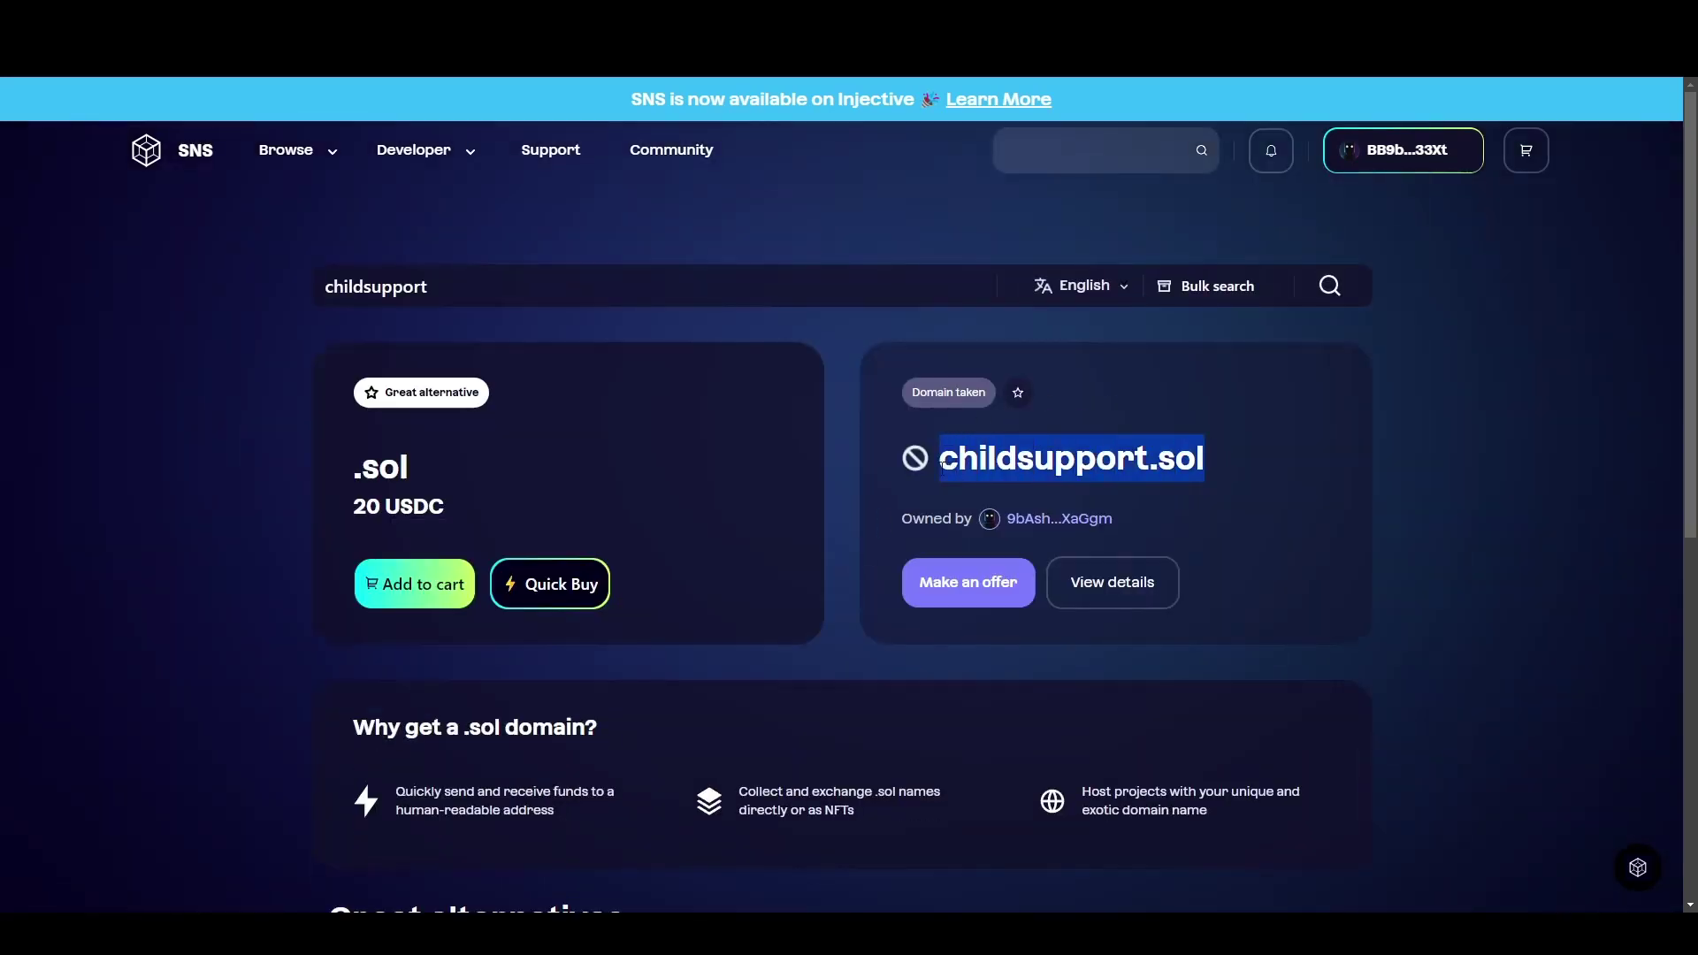
pyautogui.click(943, 462)
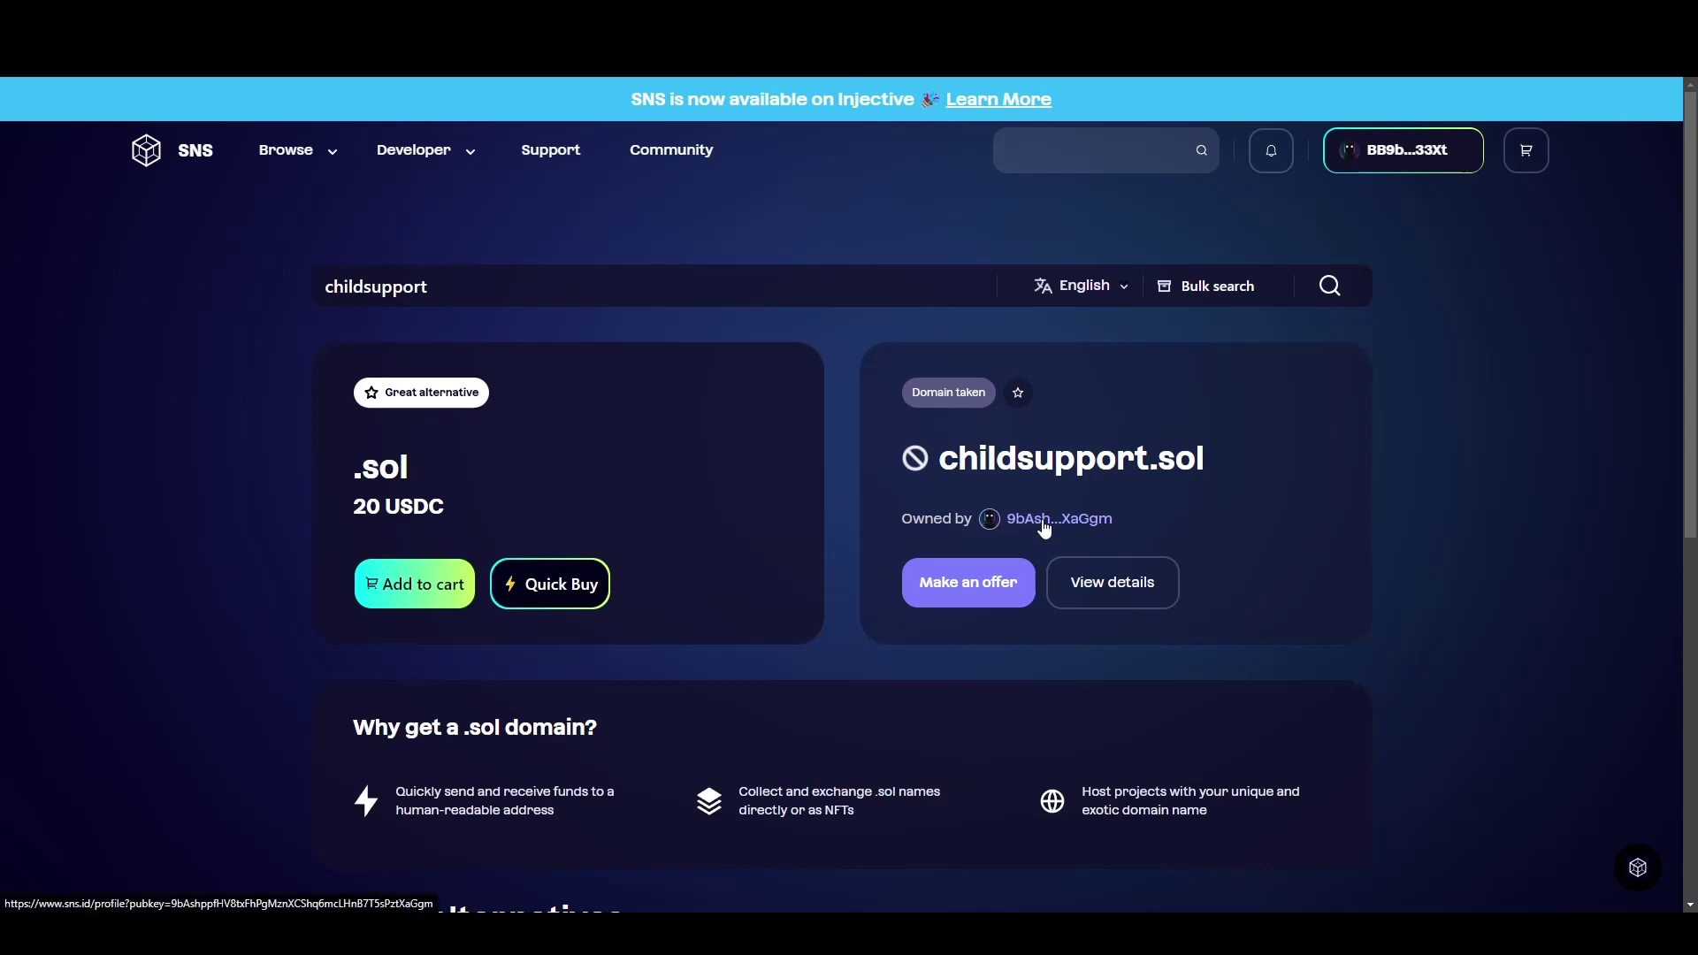
pyautogui.click(952, 584)
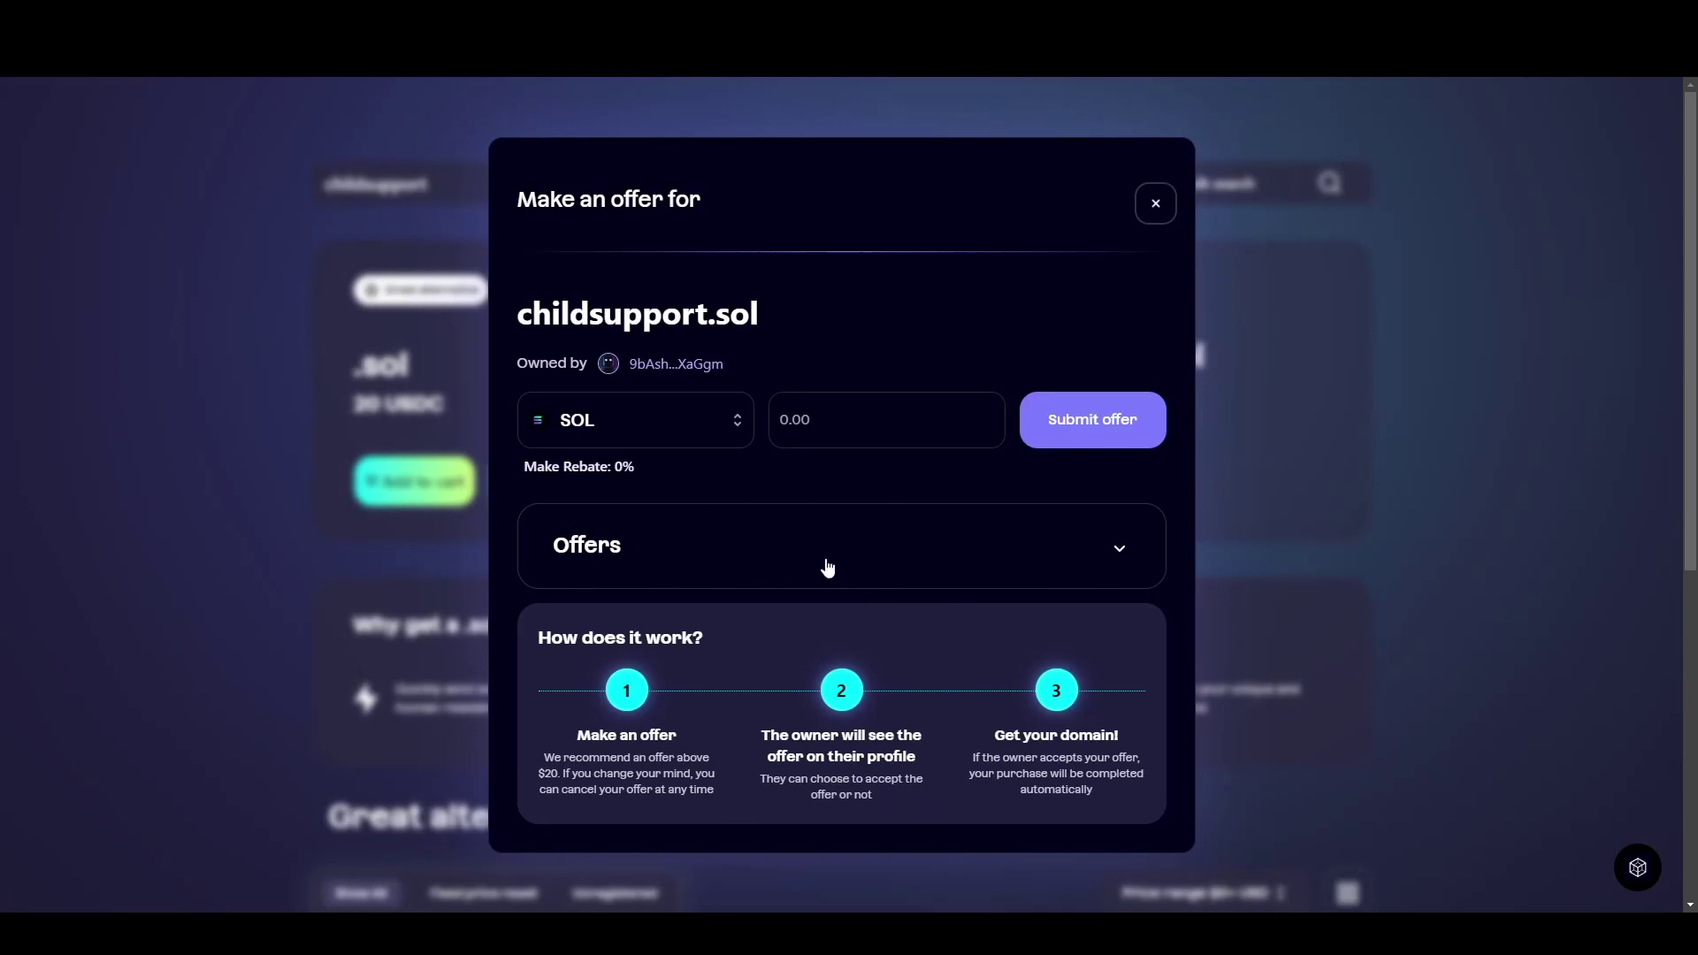
pyautogui.click(1154, 204)
# Search for childsupportfund.sol instead
pyautogui.click(482, 286)
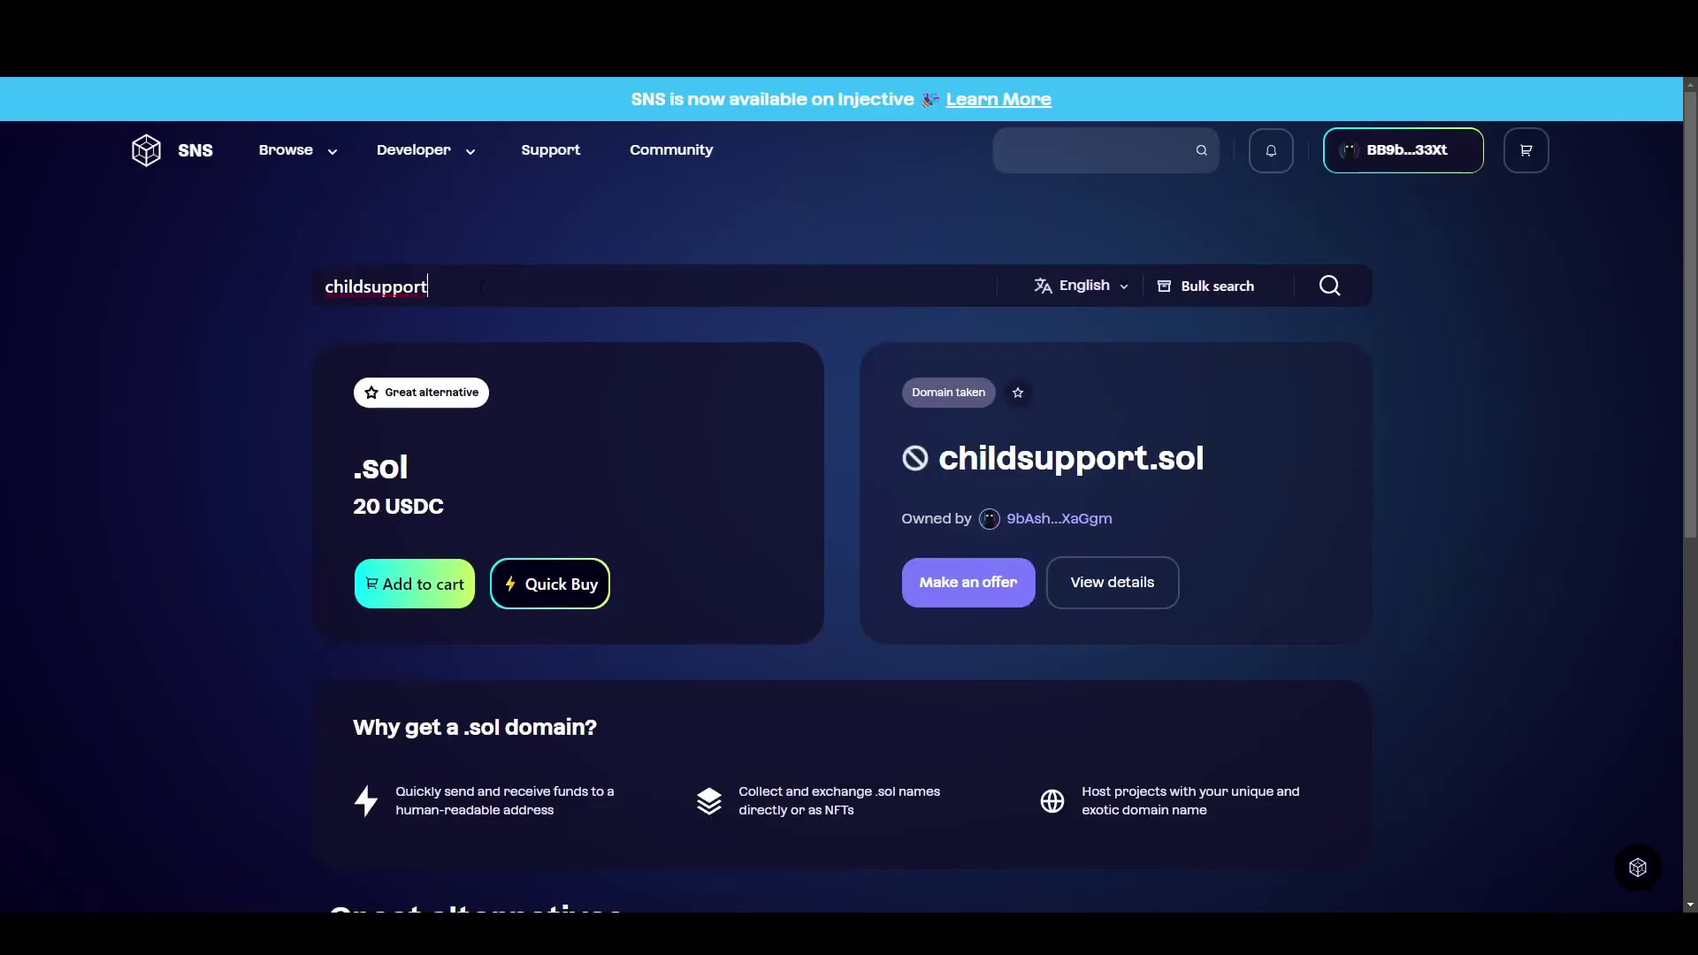
pyautogui.write('fund')
pyautogui.press('Return')
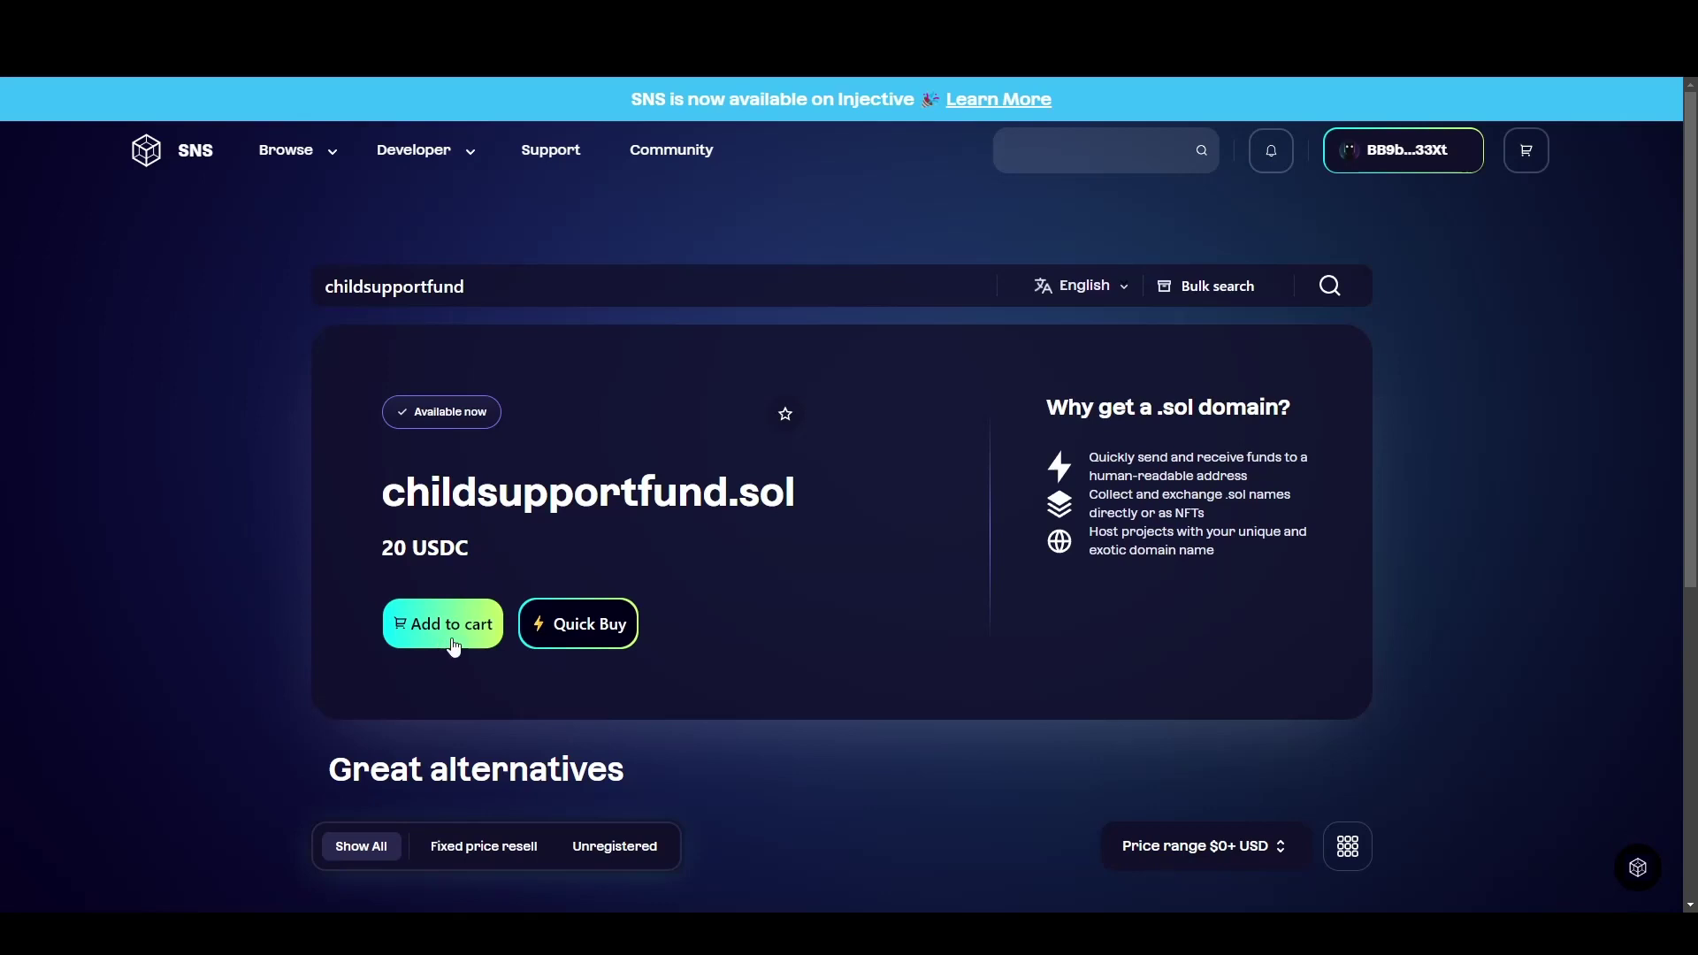
# Quick Buy childsupportfund.sol paying in SOL and confirm the transaction in Phantom
pyautogui.click(590, 638)
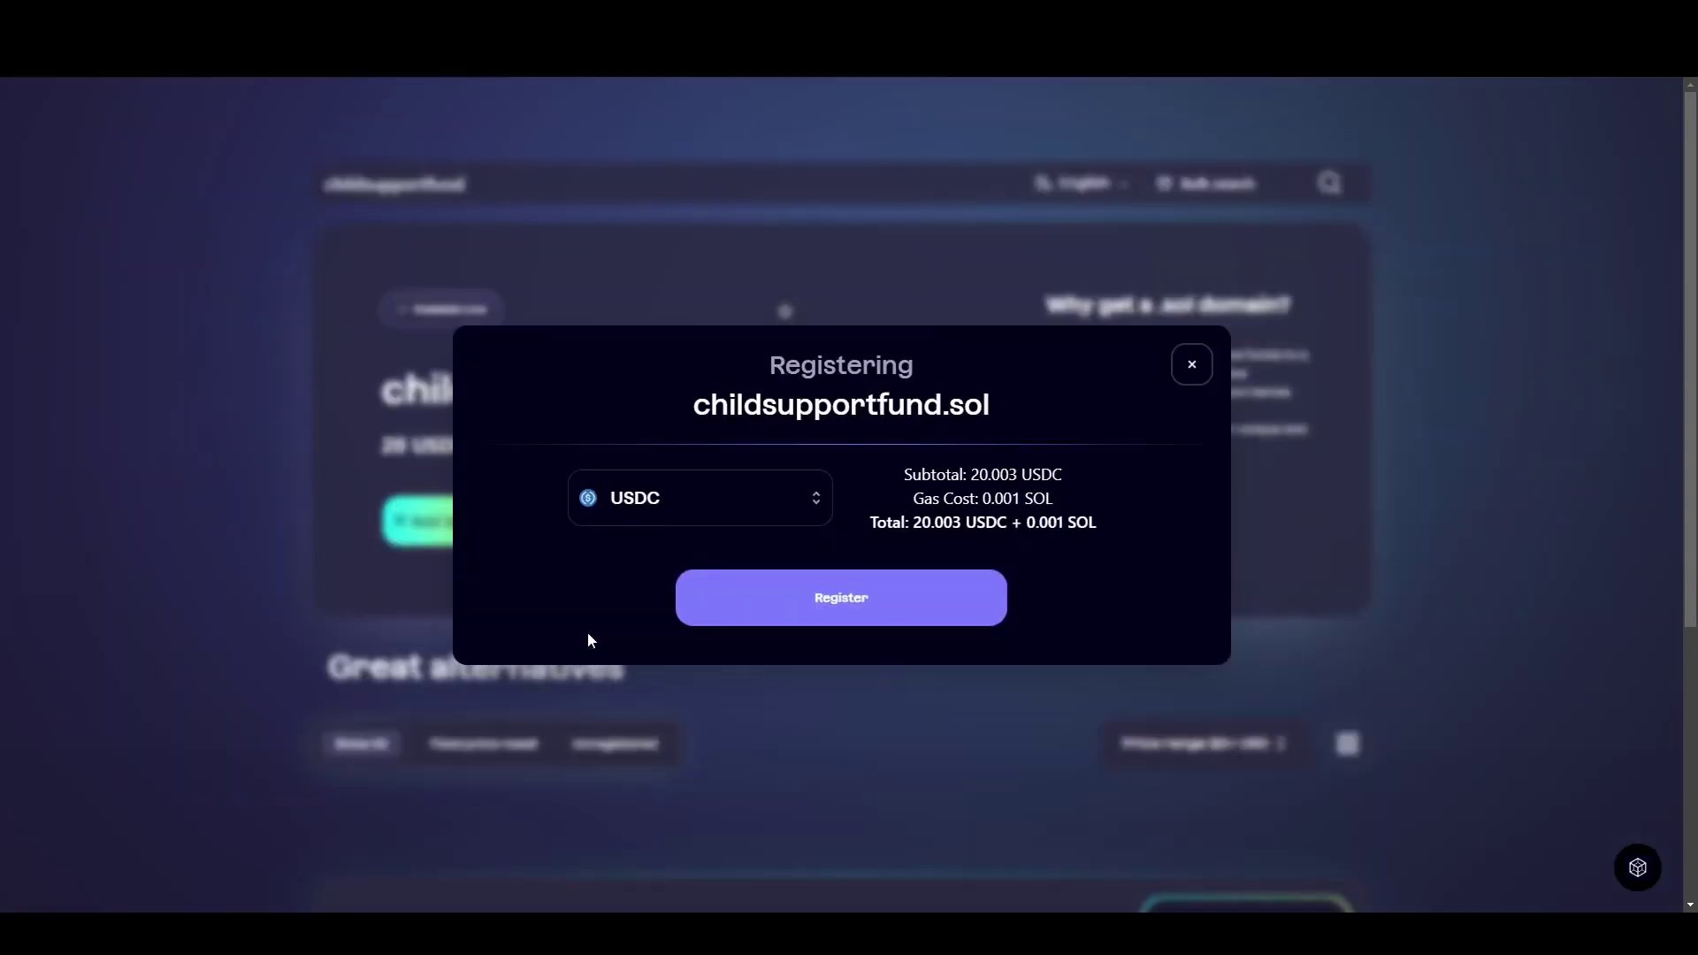
pyautogui.click(699, 498)
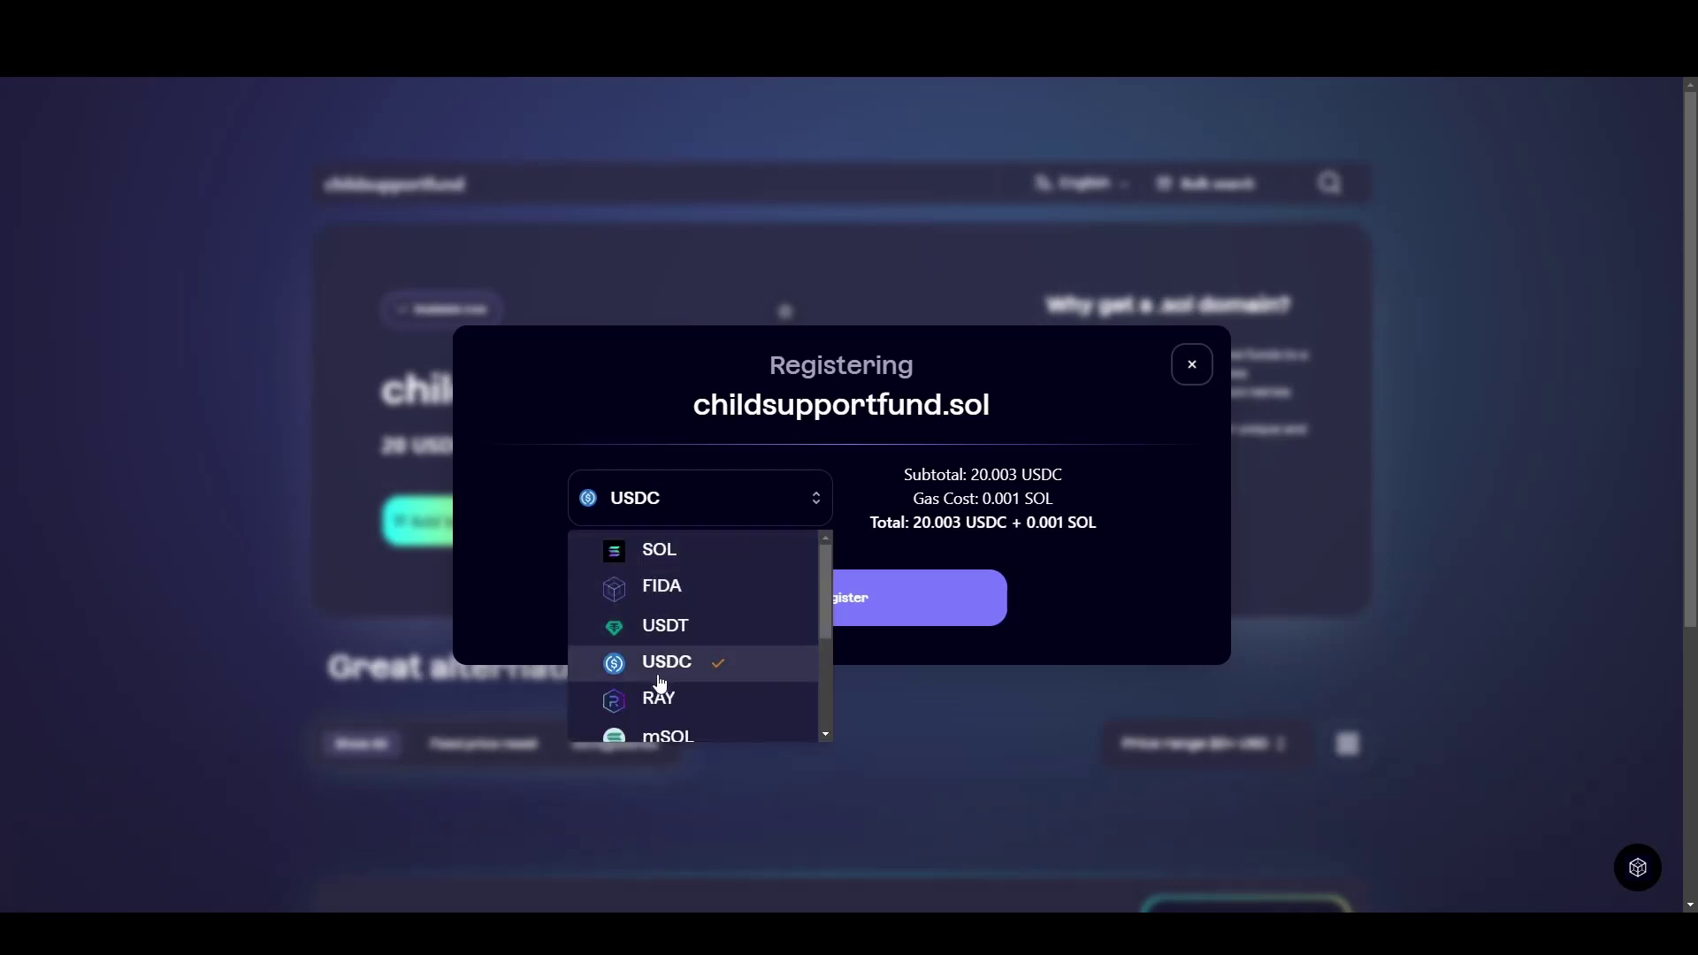
pyautogui.click(708, 550)
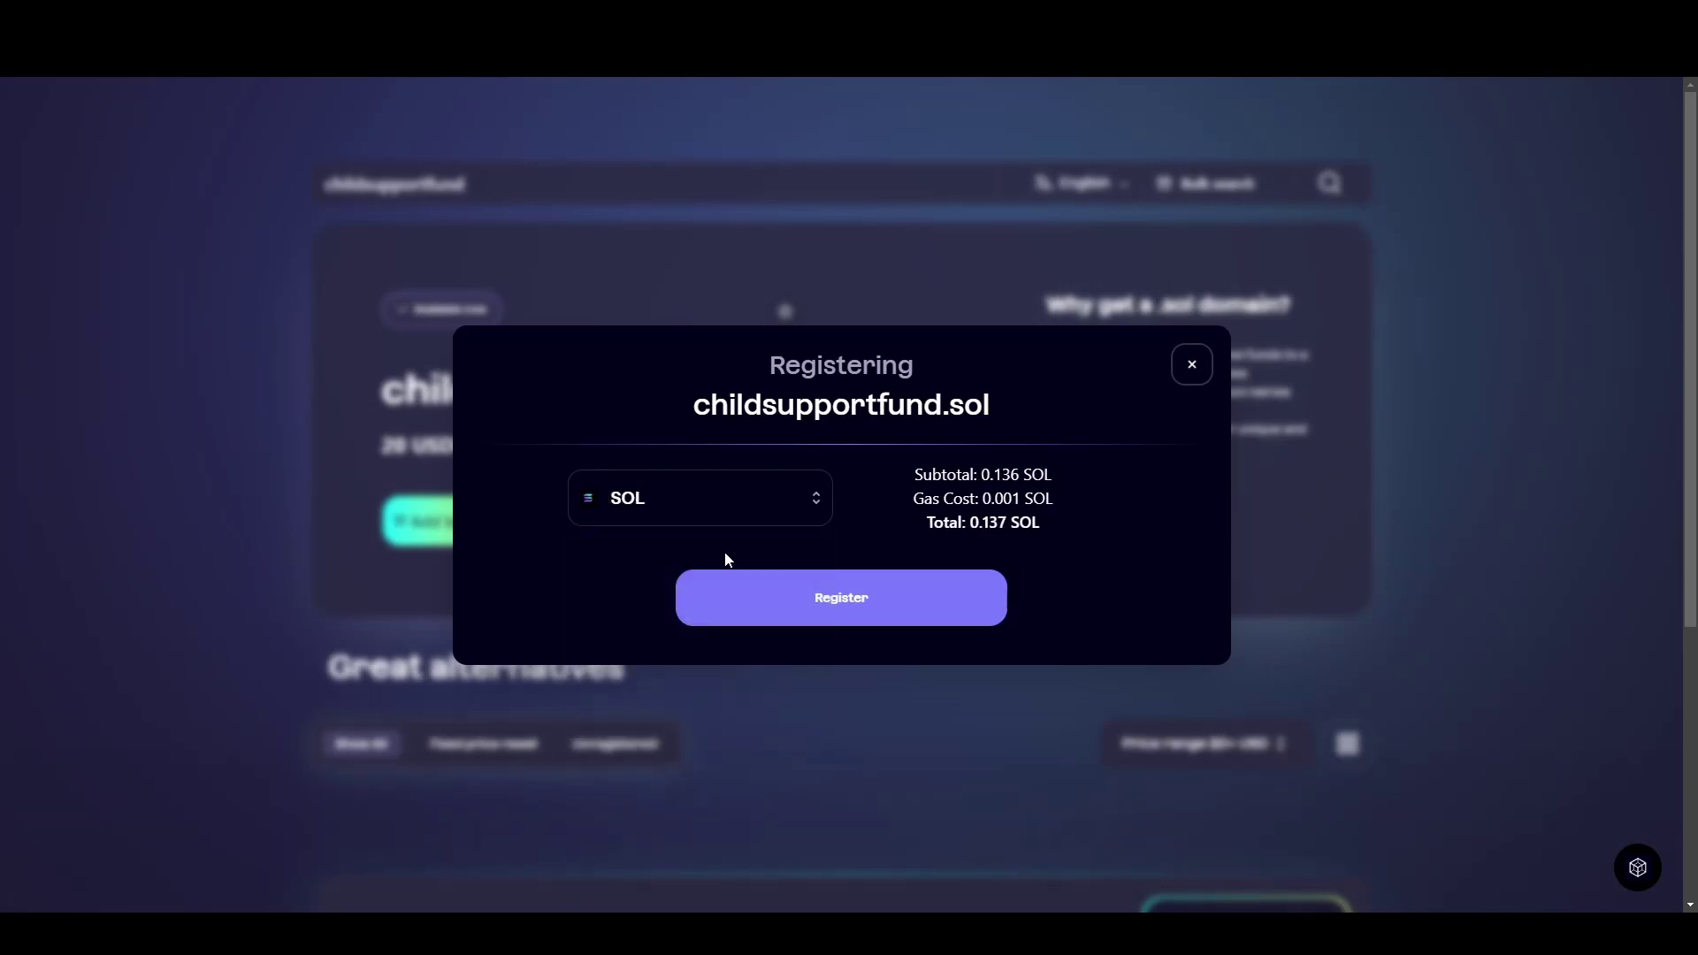
pyautogui.click(799, 599)
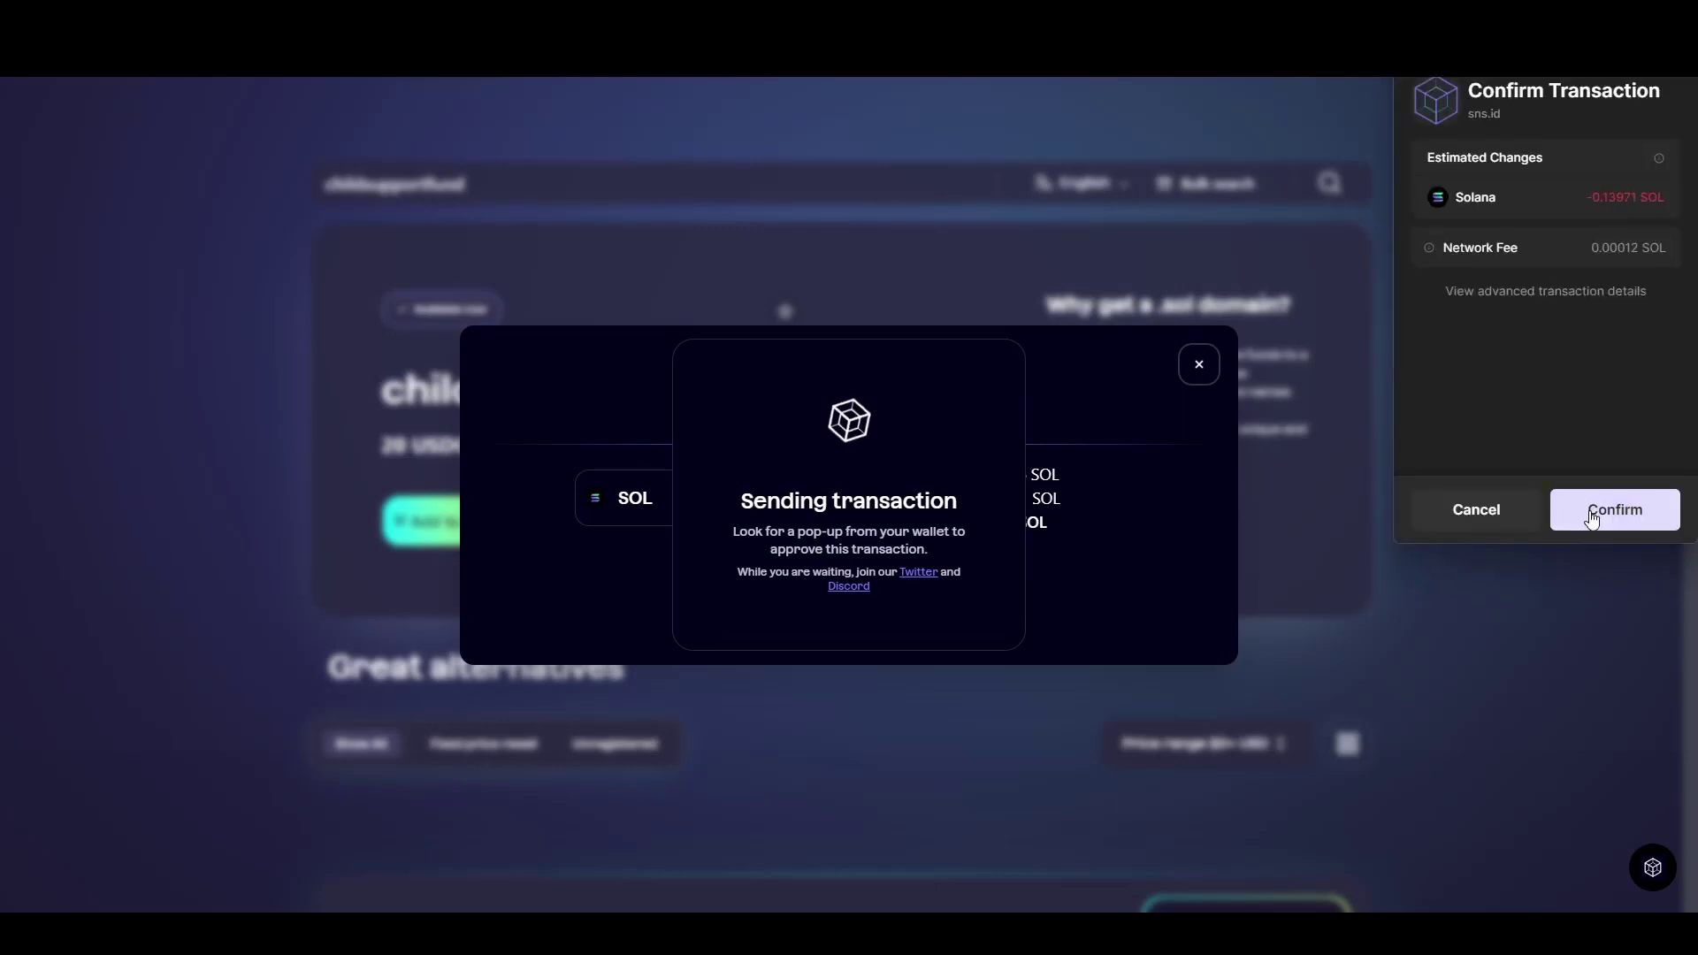
pyautogui.click(1592, 518)
pyautogui.click(1592, 519)
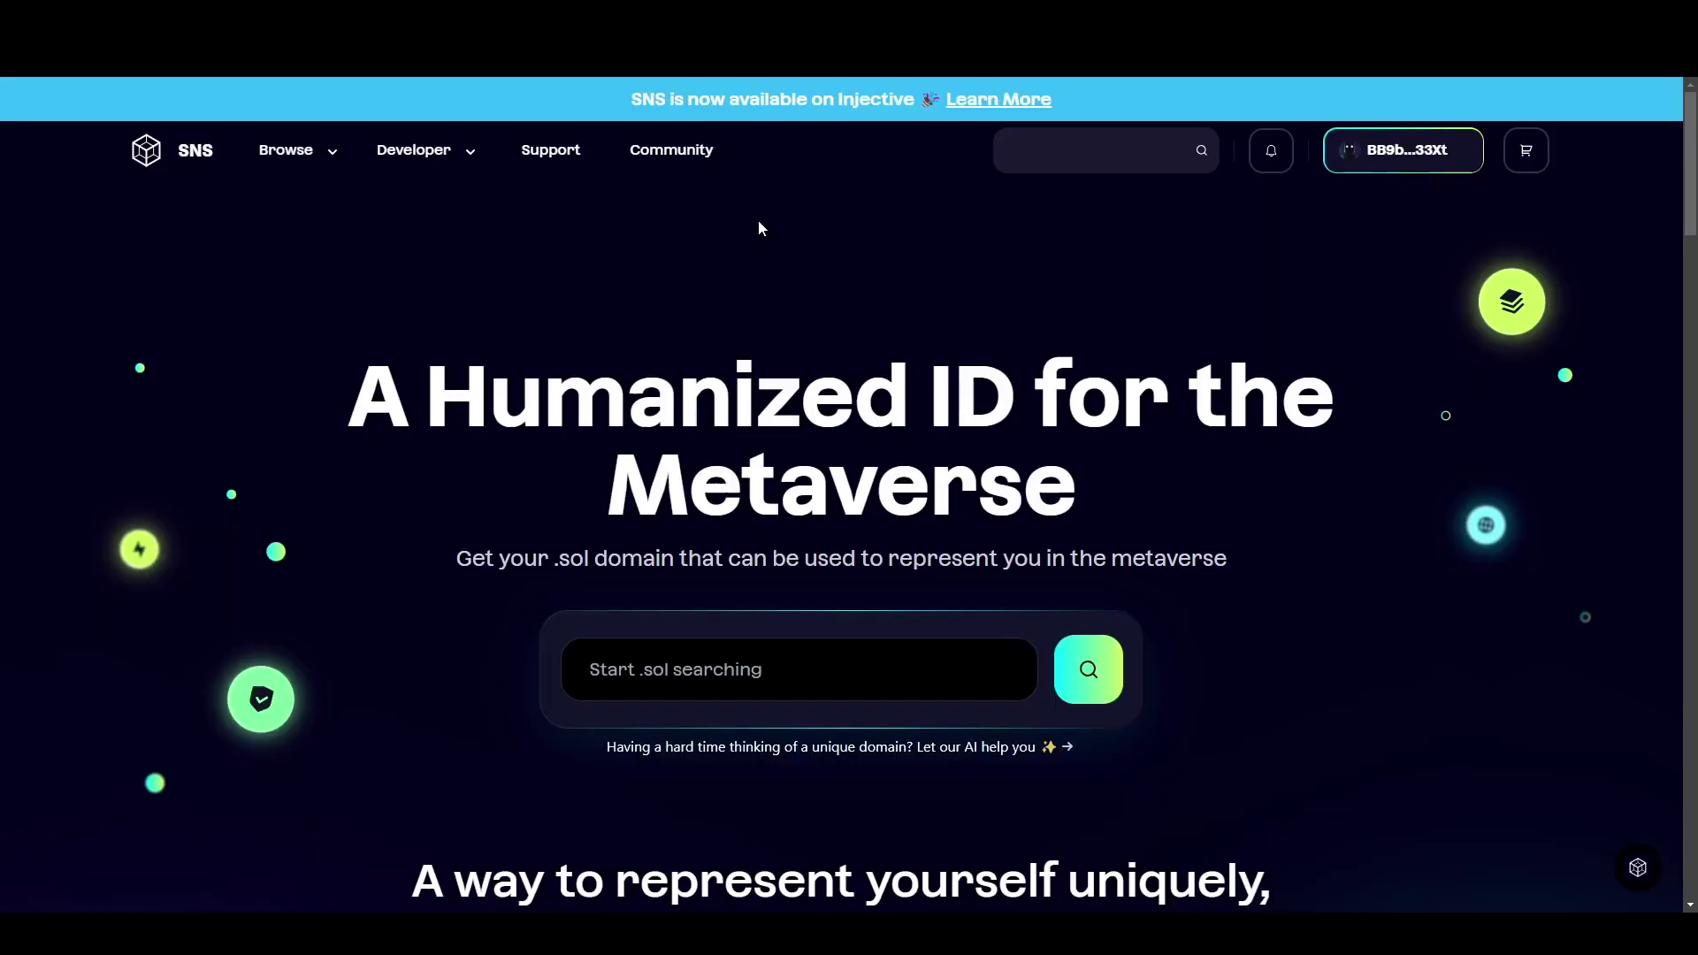
# Open the wallet's profile and scroll to the Collection showing childsupportfund.sol
pyautogui.click(1406, 152)
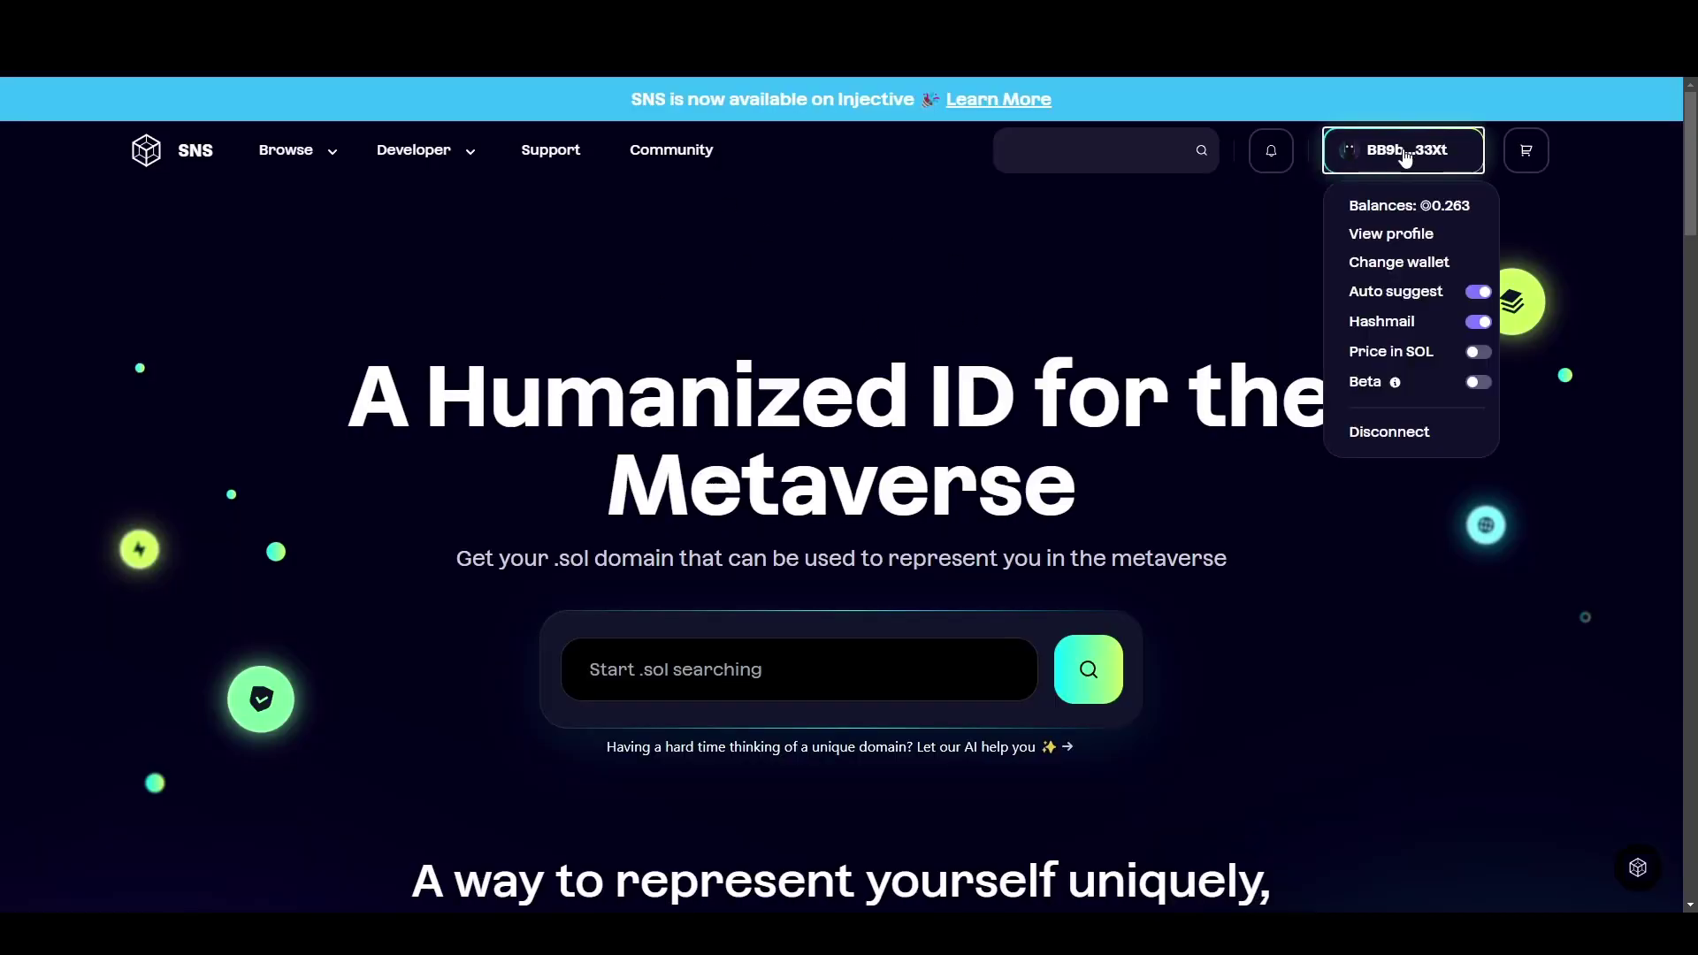
pyautogui.click(1387, 234)
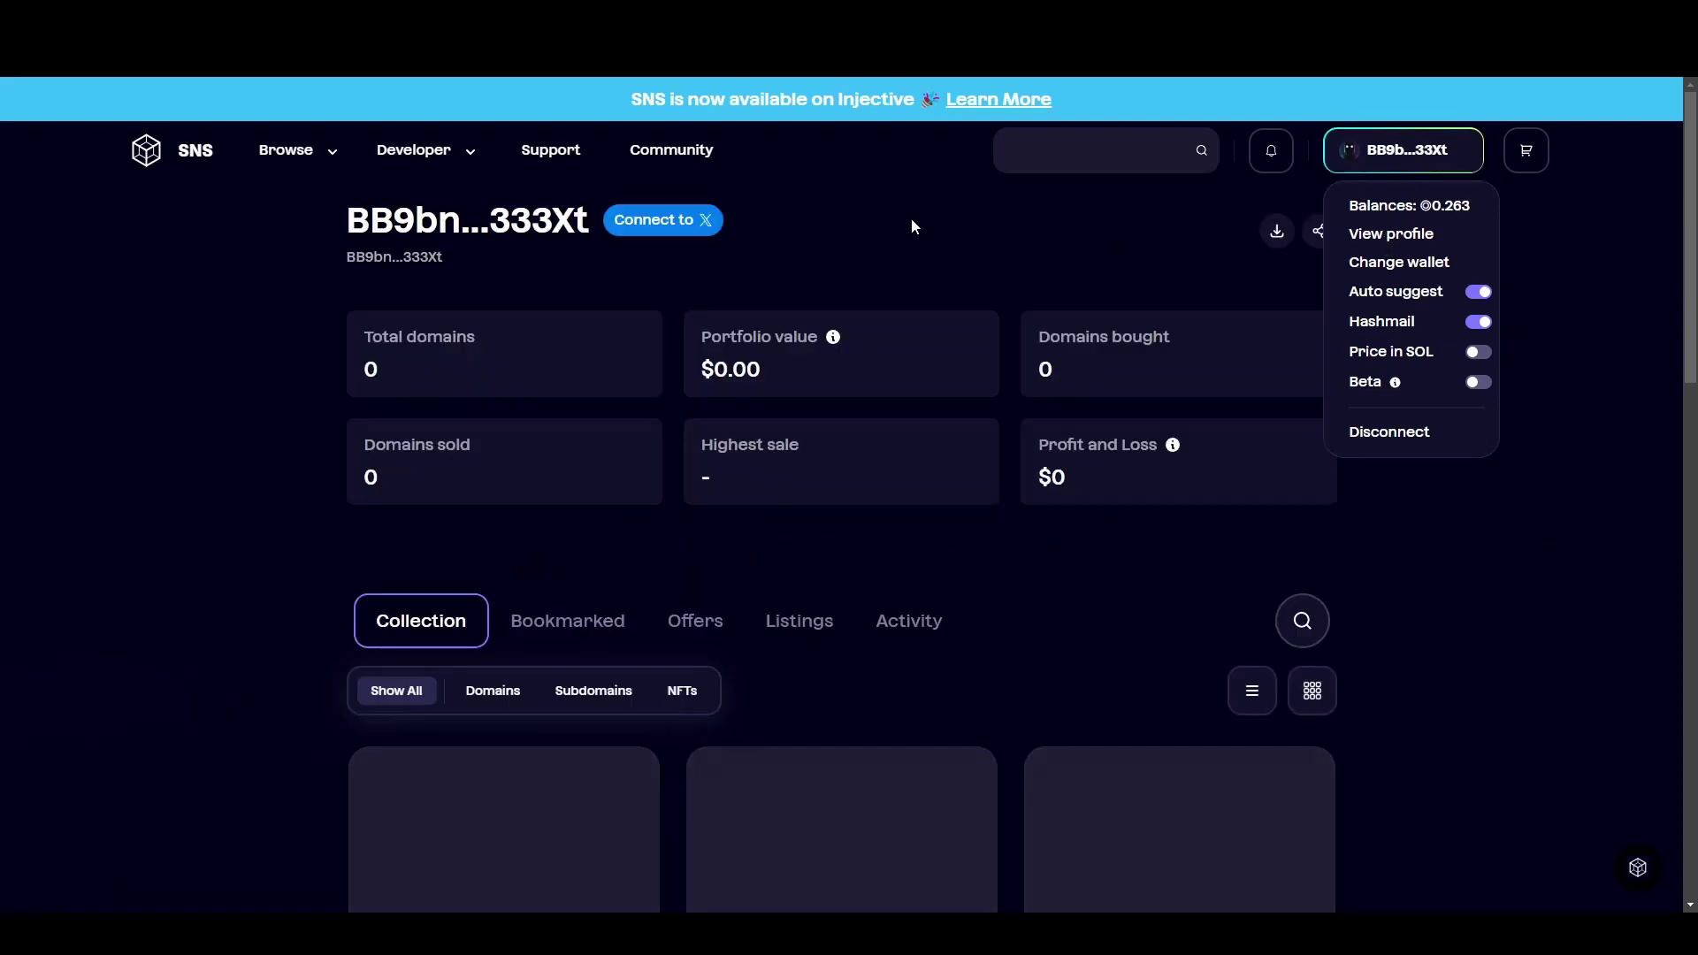
pyautogui.click(911, 217)
pyautogui.scroll(-2, 955, 603)
pyautogui.scroll(-2, 147, 605)
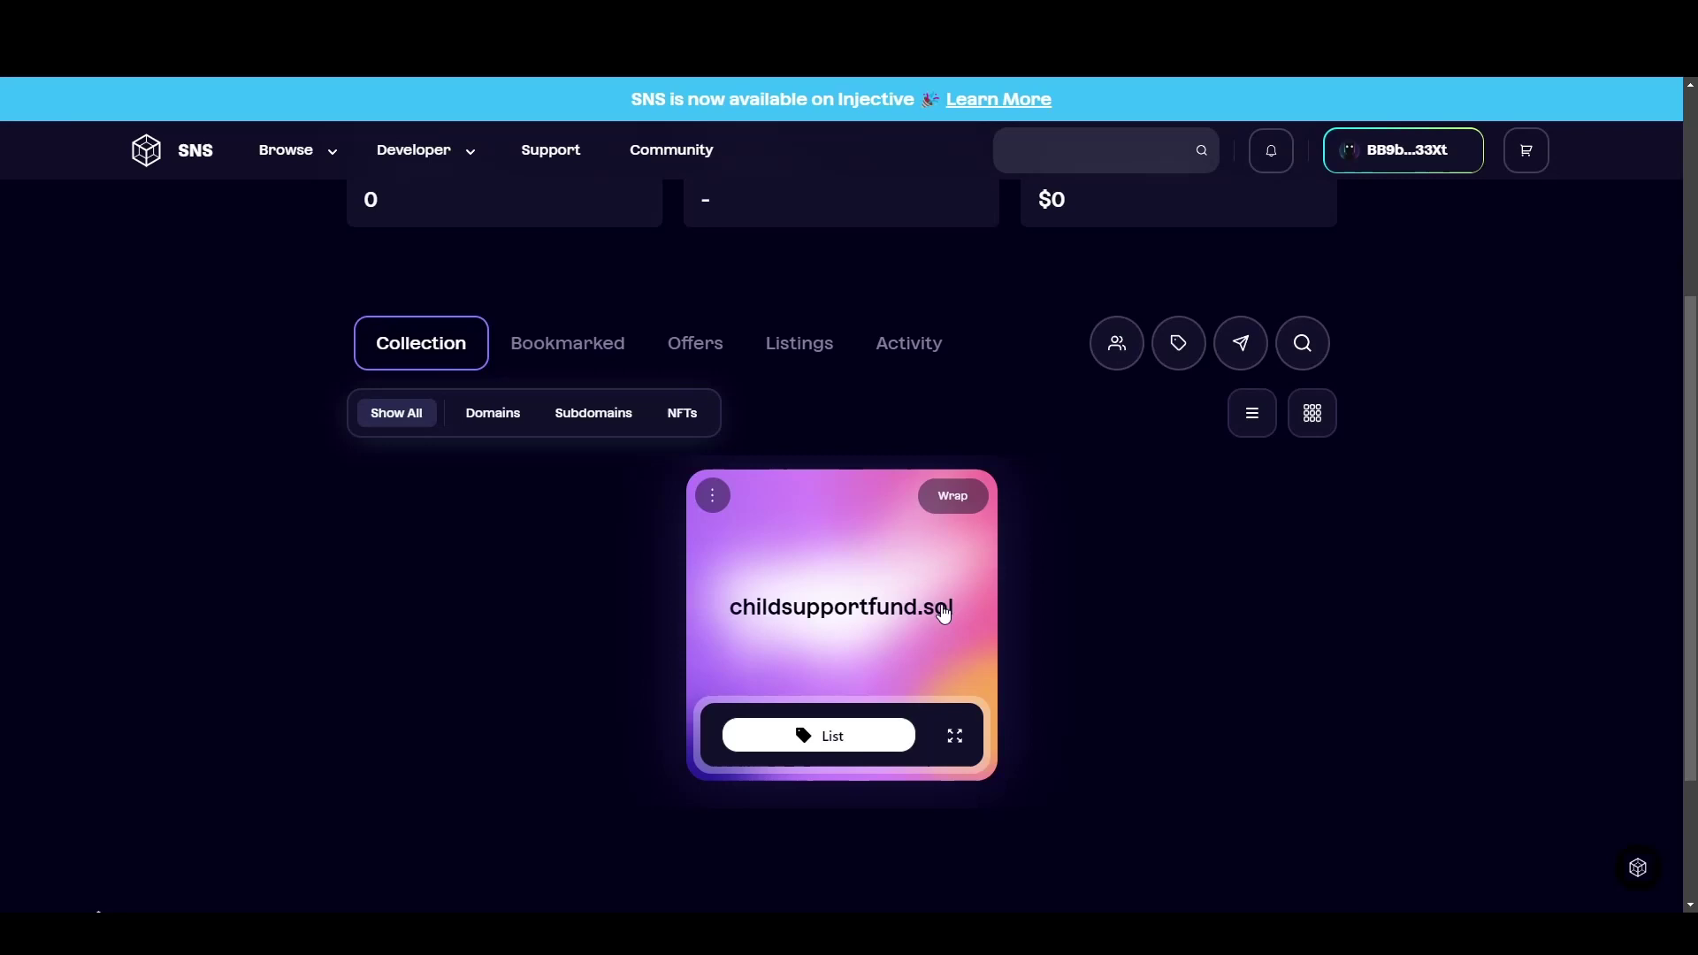
pyautogui.scroll(-1, 1226, 511)
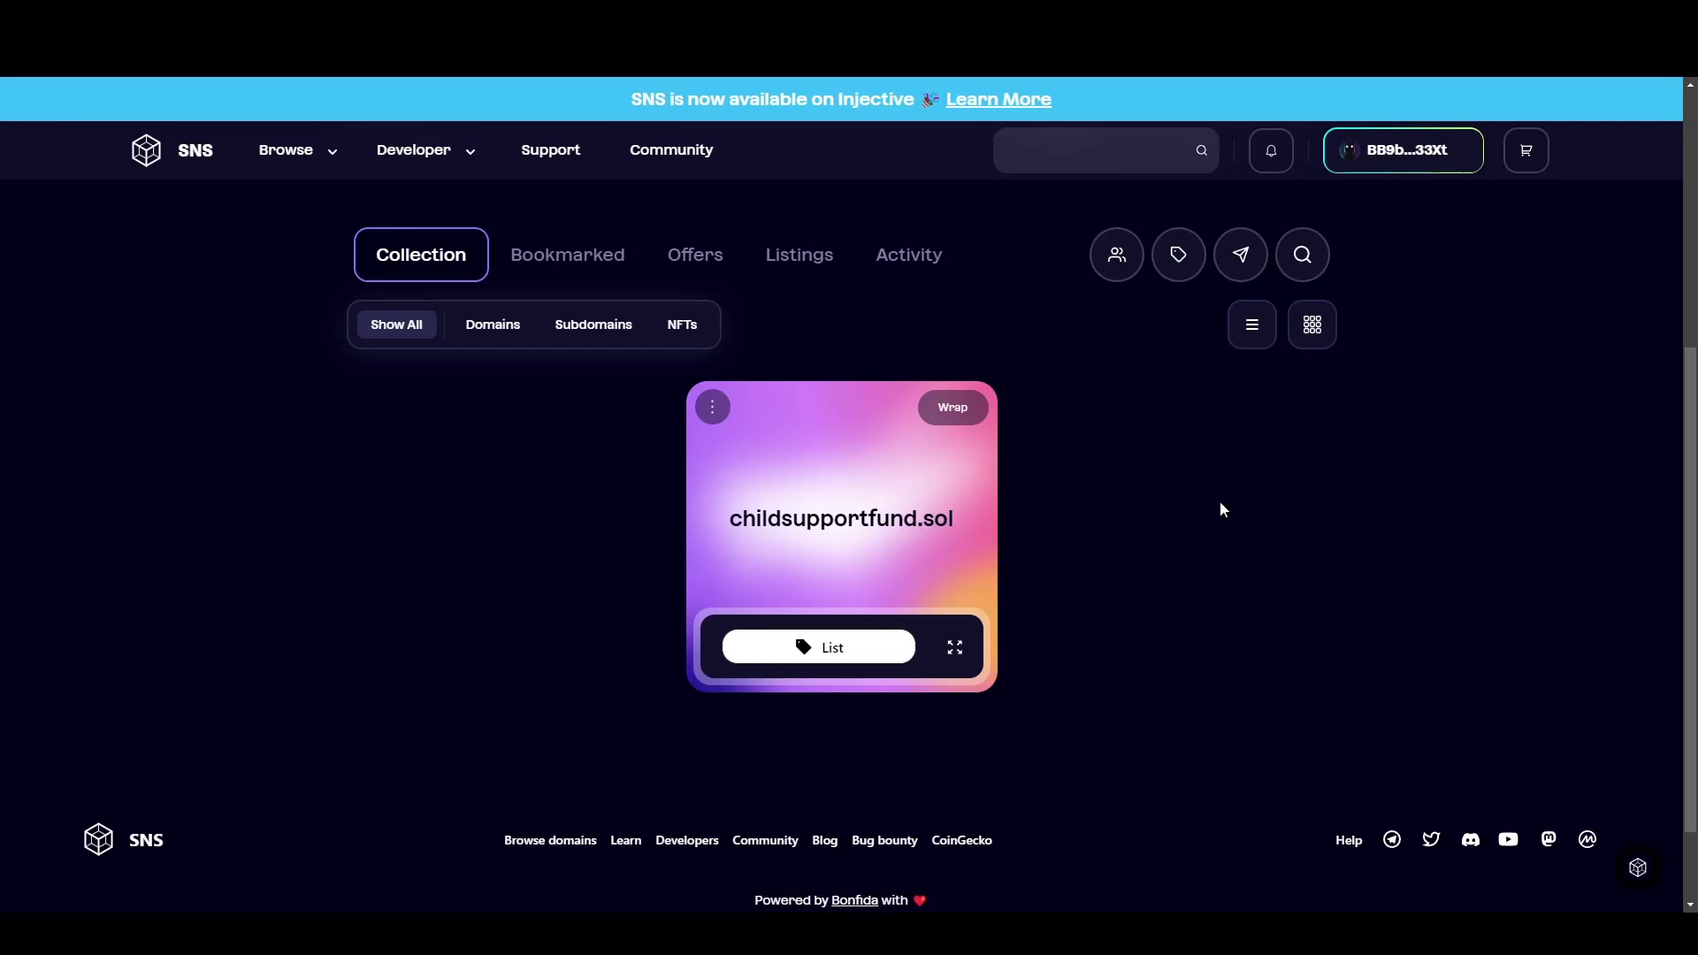
# Wrap childsupportfund.sol into an NFT from its domain page and close the success dialog
pyautogui.click(954, 410)
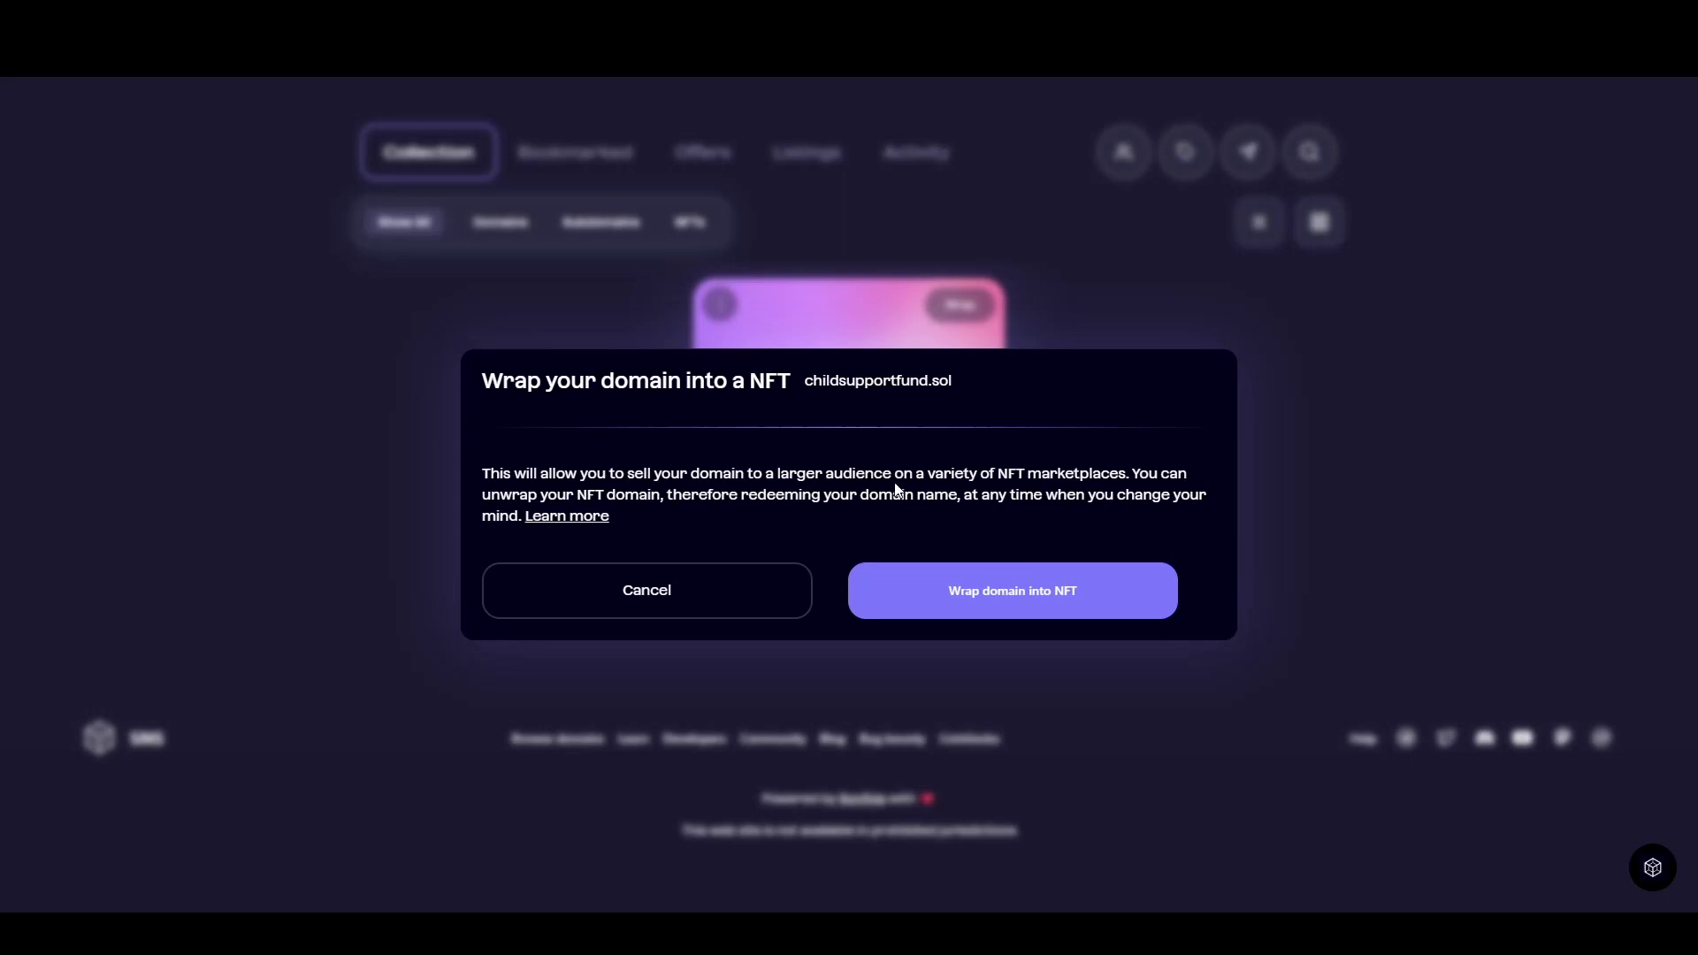
pyautogui.click(1134, 661)
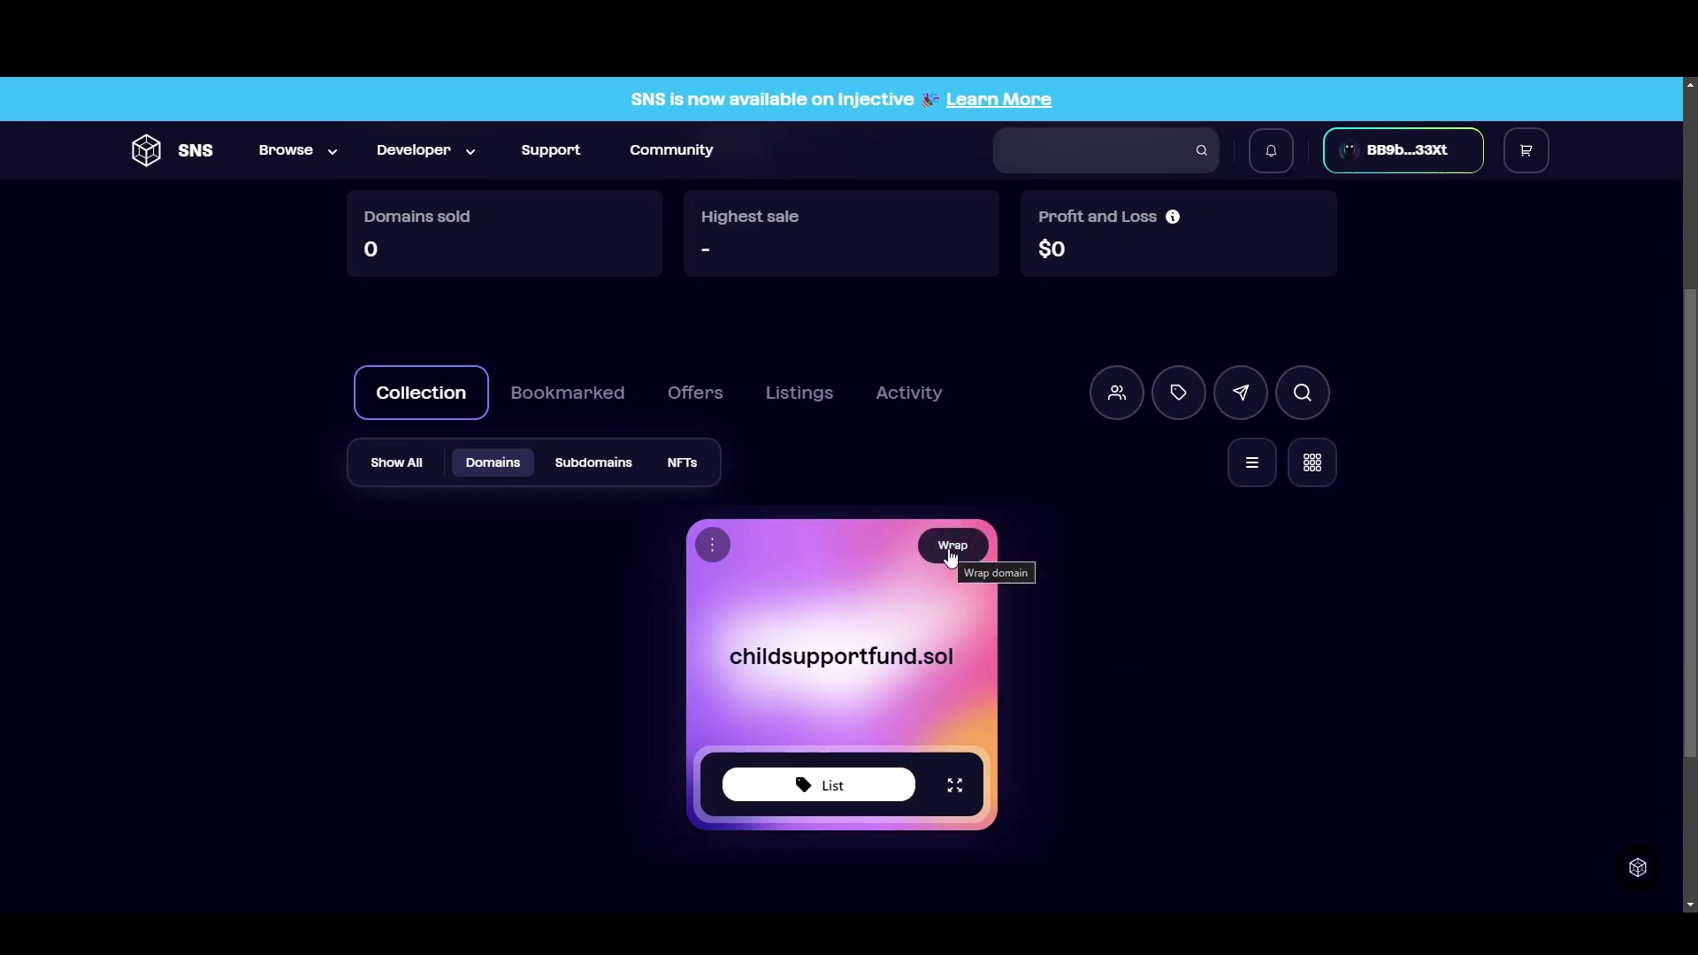
pyautogui.click(955, 790)
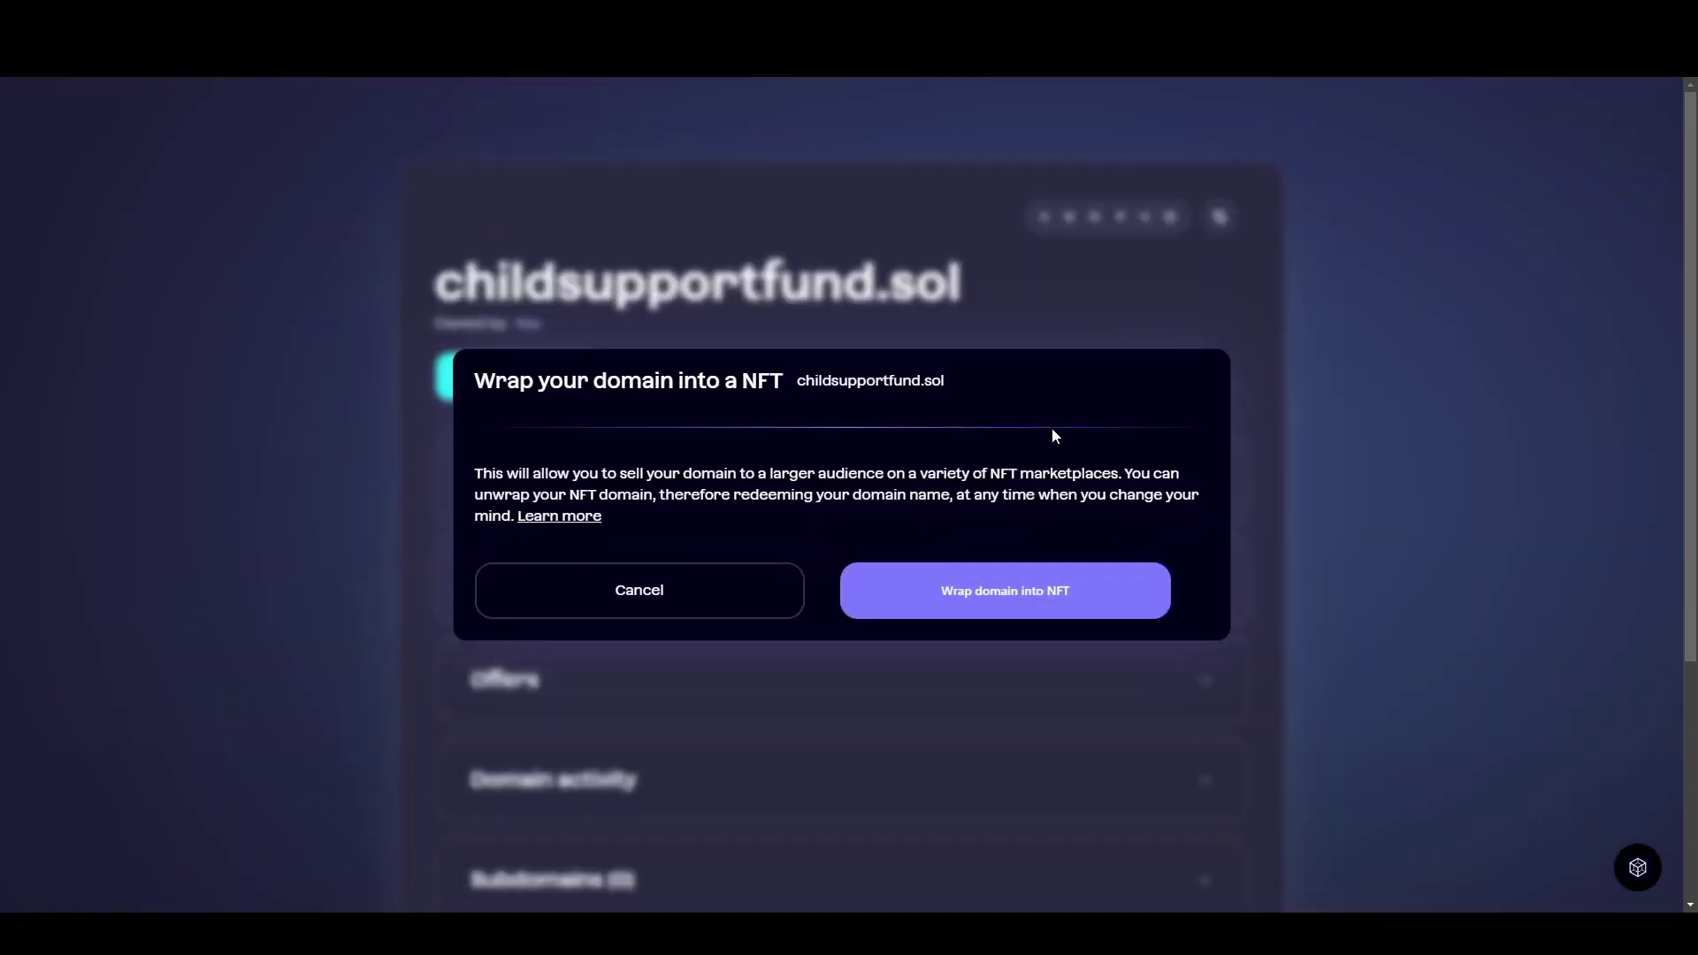
pyautogui.click(1020, 601)
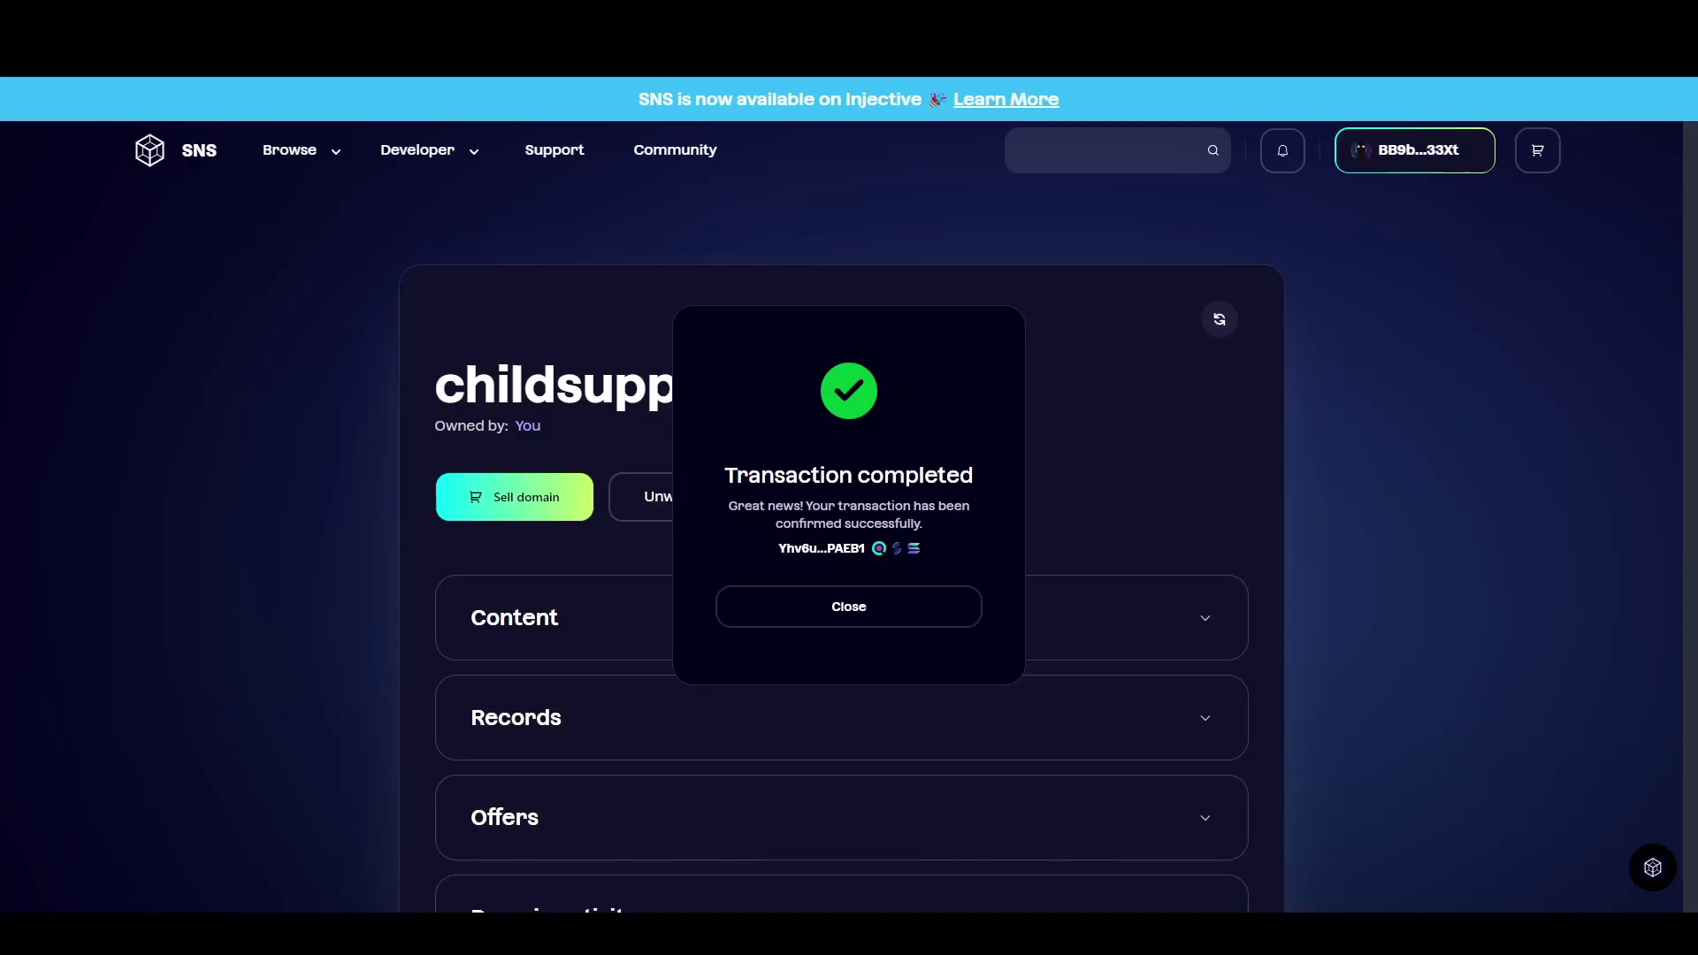
pyautogui.click(1037, 330)
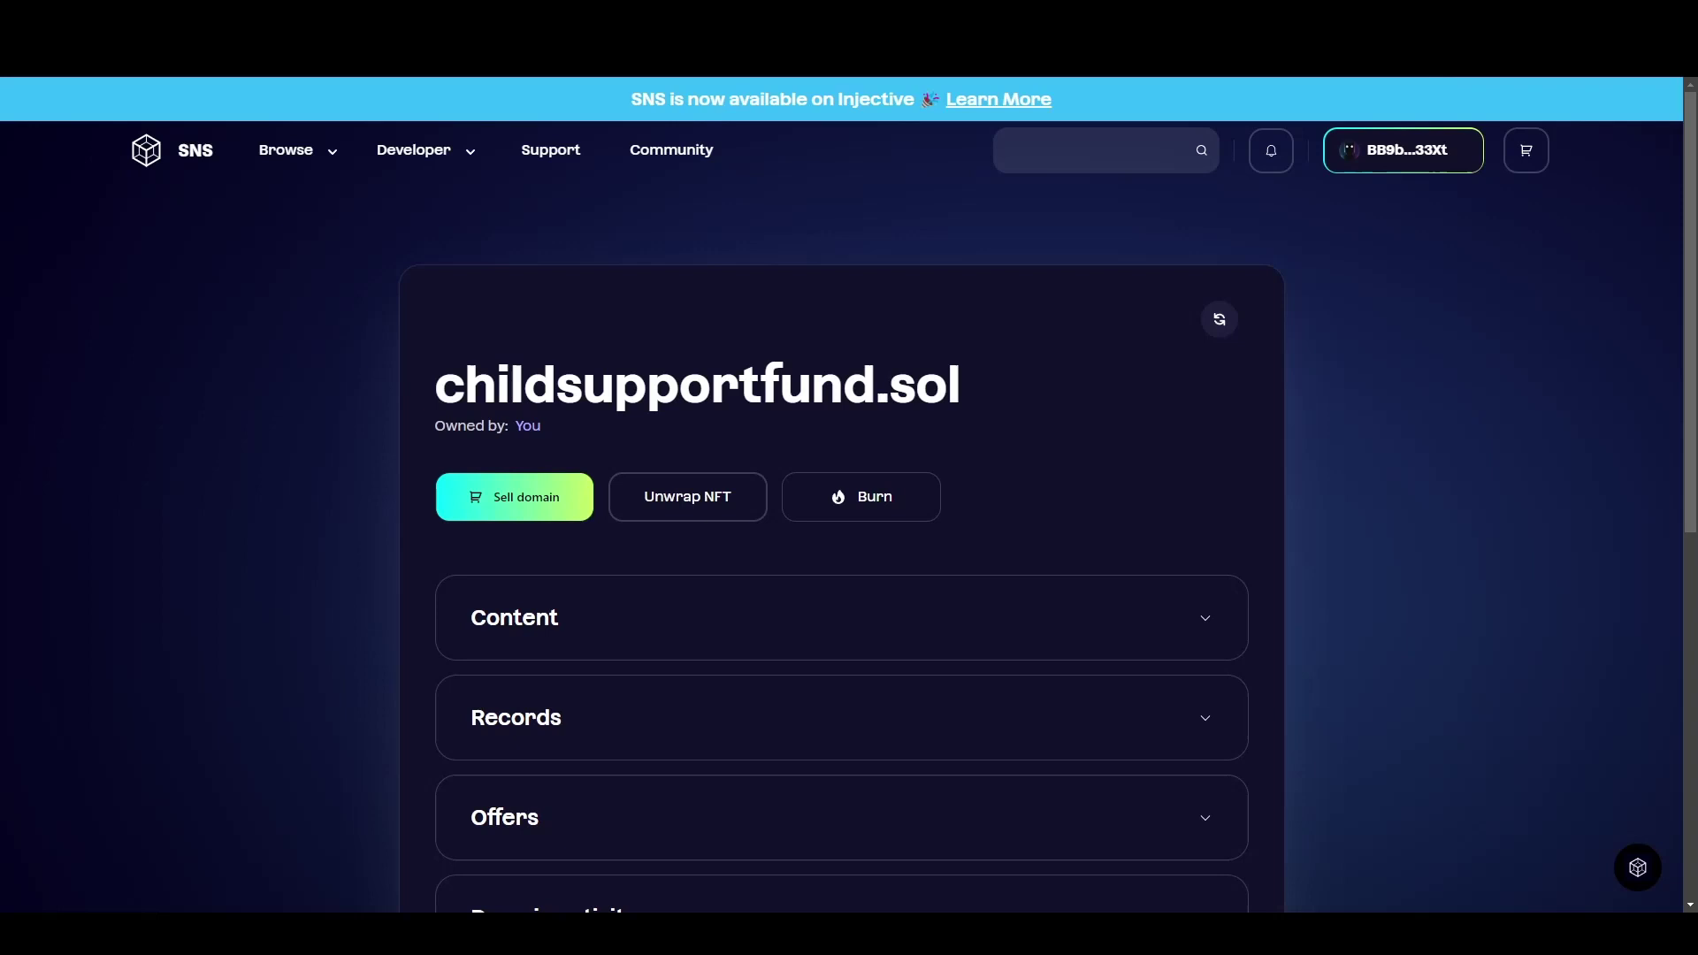
# In Phantom's Collectibles, open The Invincibles #1259 and start sending it
pyautogui.hotkey('alt', 'shift', 'p')
pyautogui.click(1234, 577)
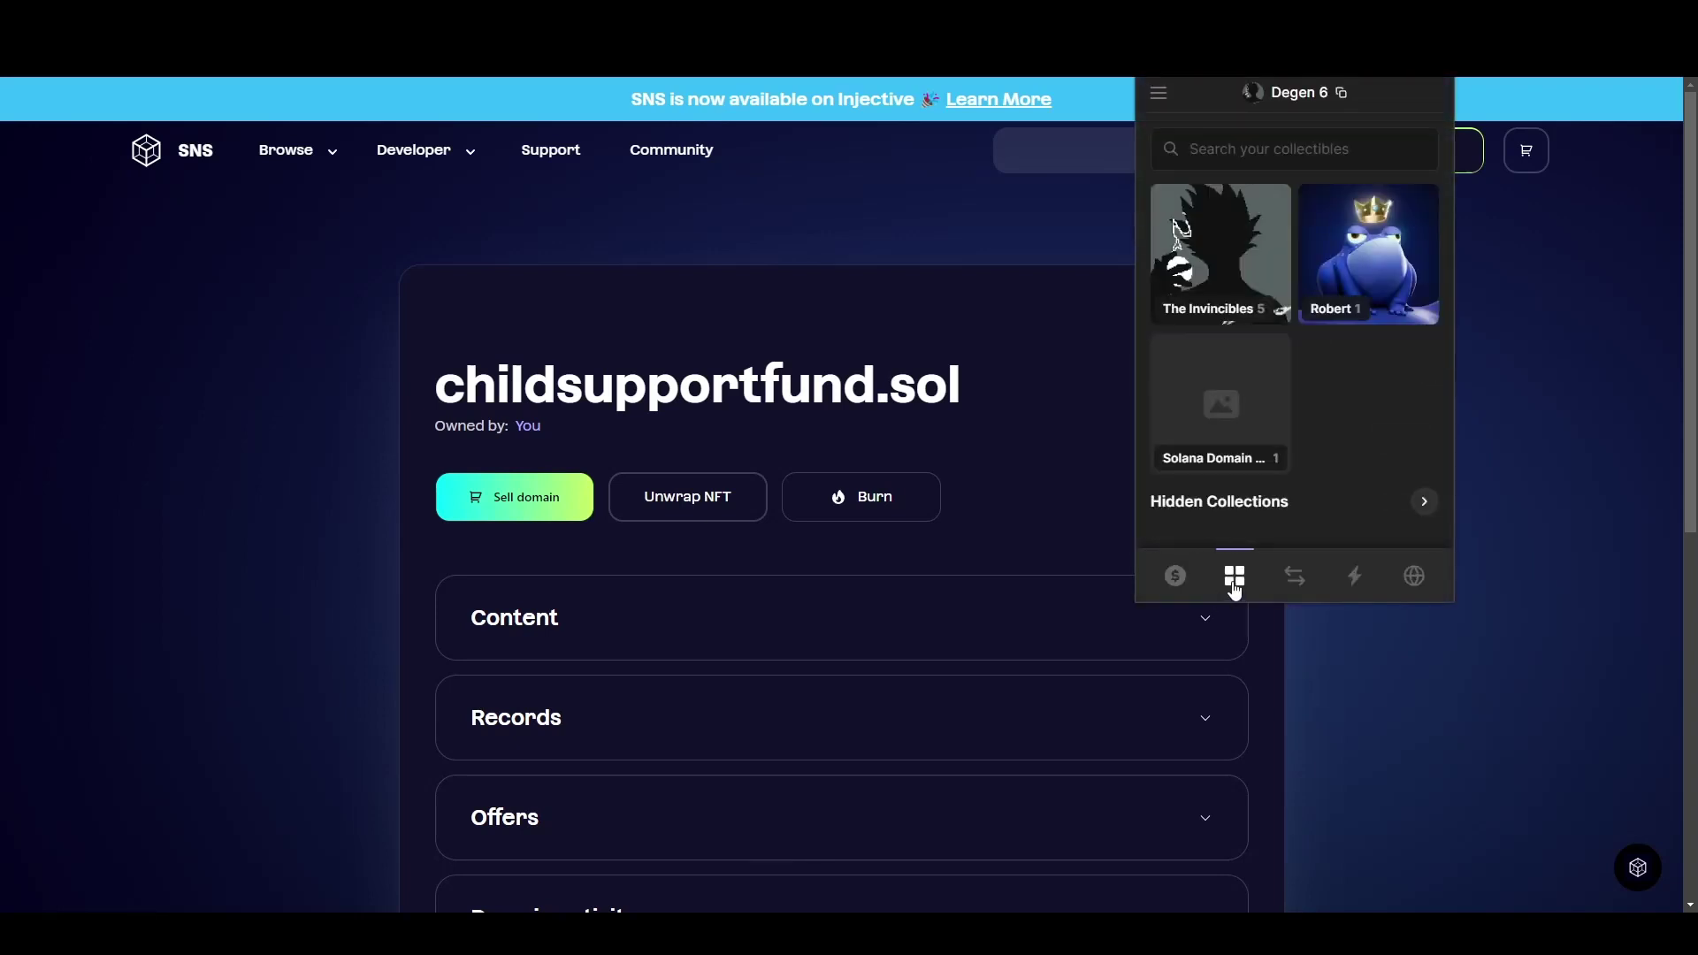
pyautogui.click(1221, 419)
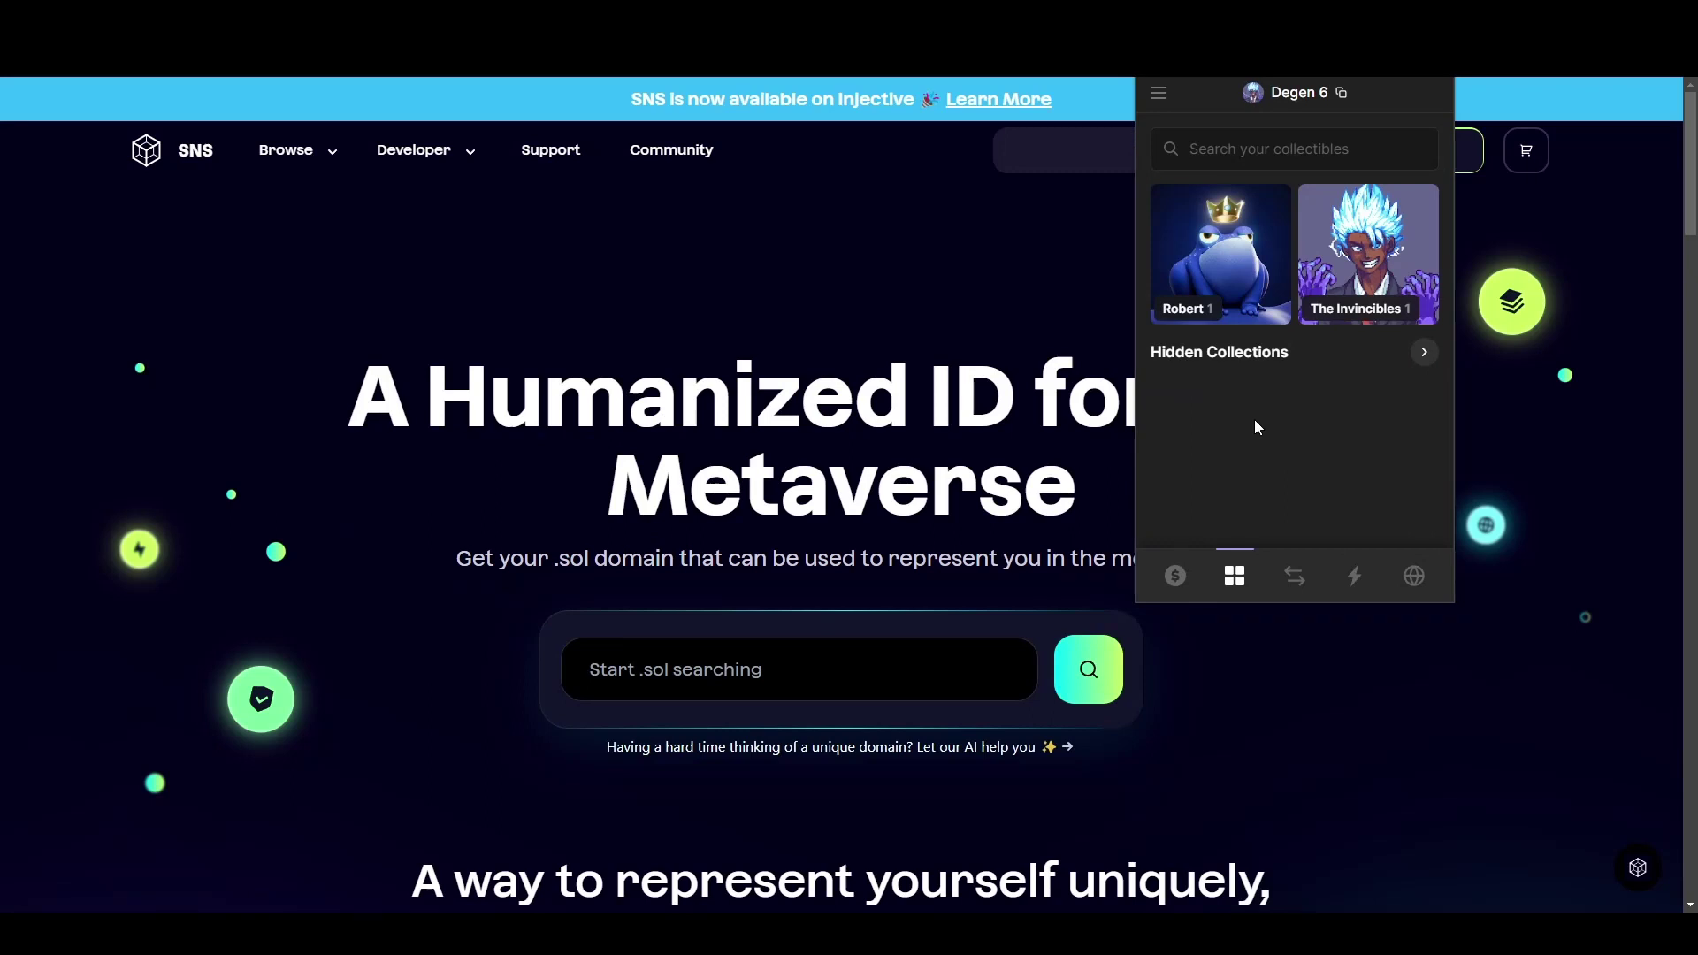
pyautogui.click(1353, 279)
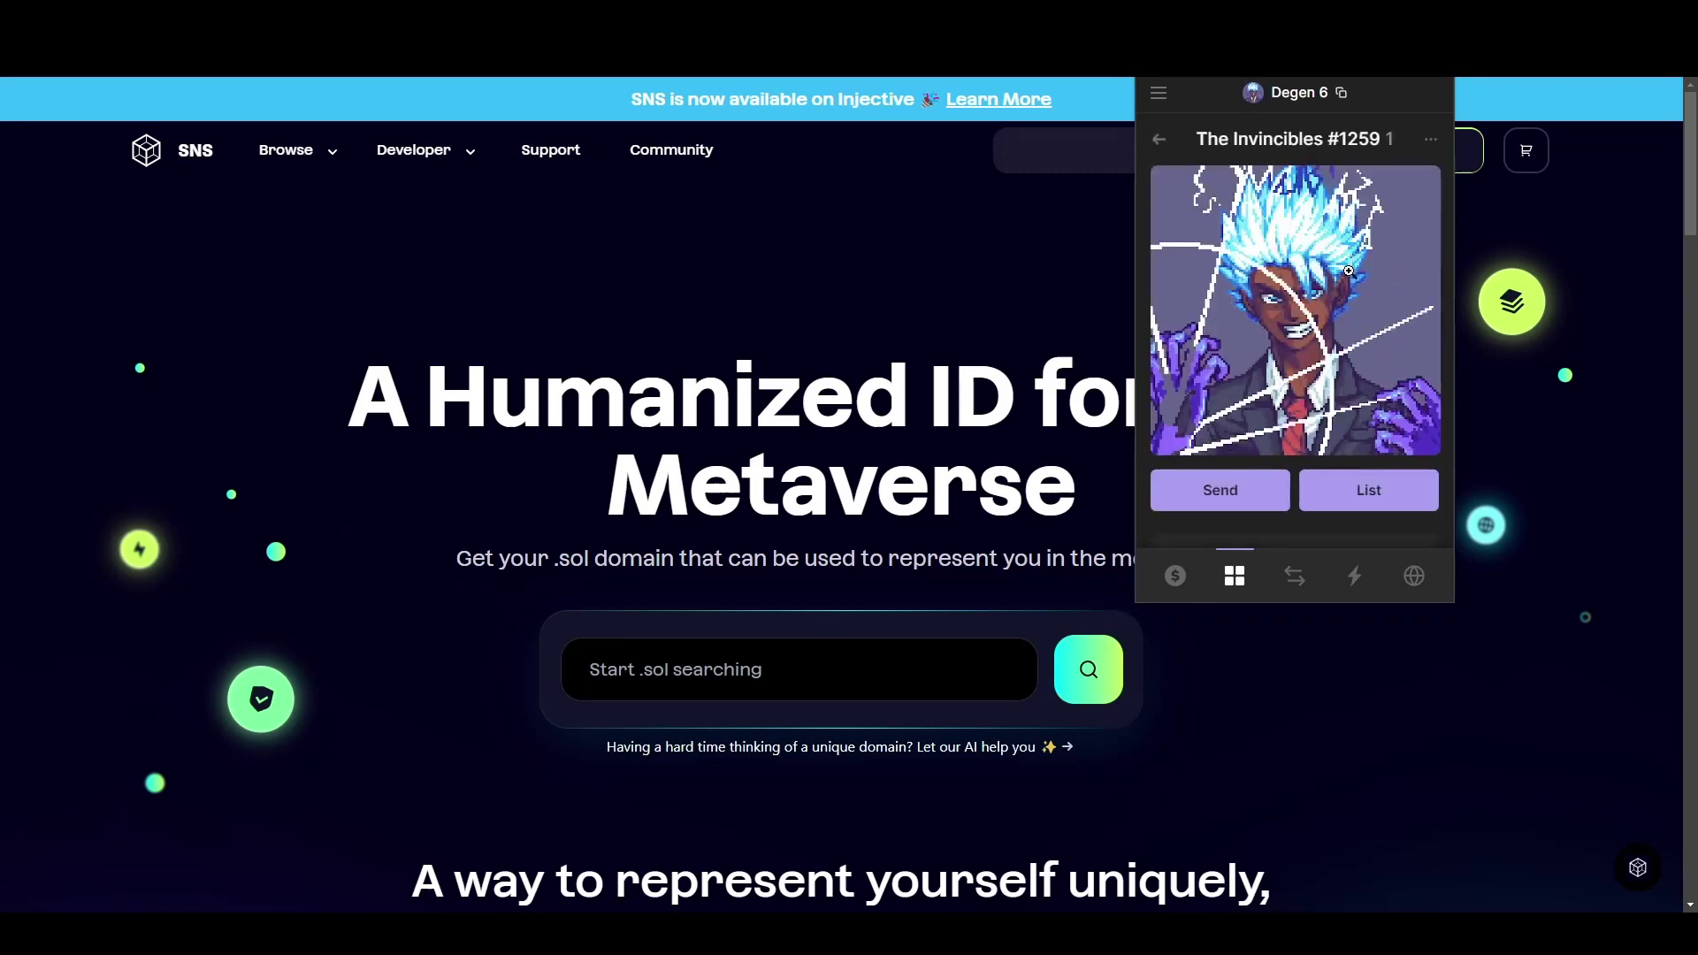
pyautogui.click(1216, 491)
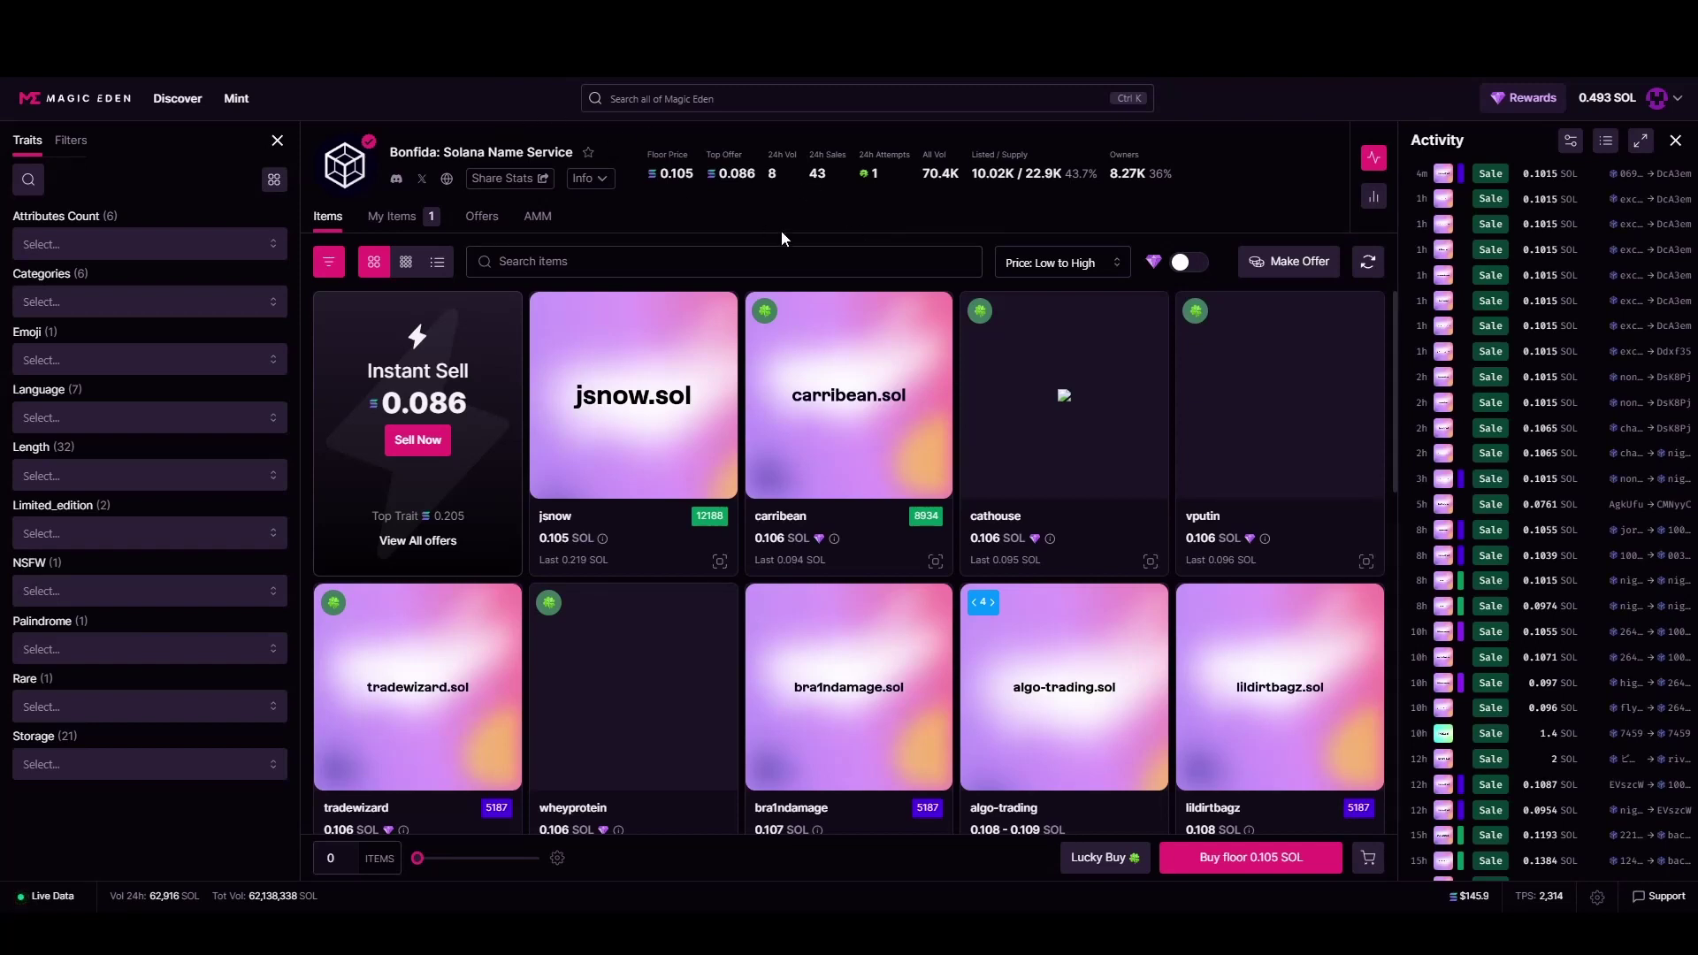
# Under My Items, start listing the childsupportfund domain at a price of 10
pyautogui.click(412, 217)
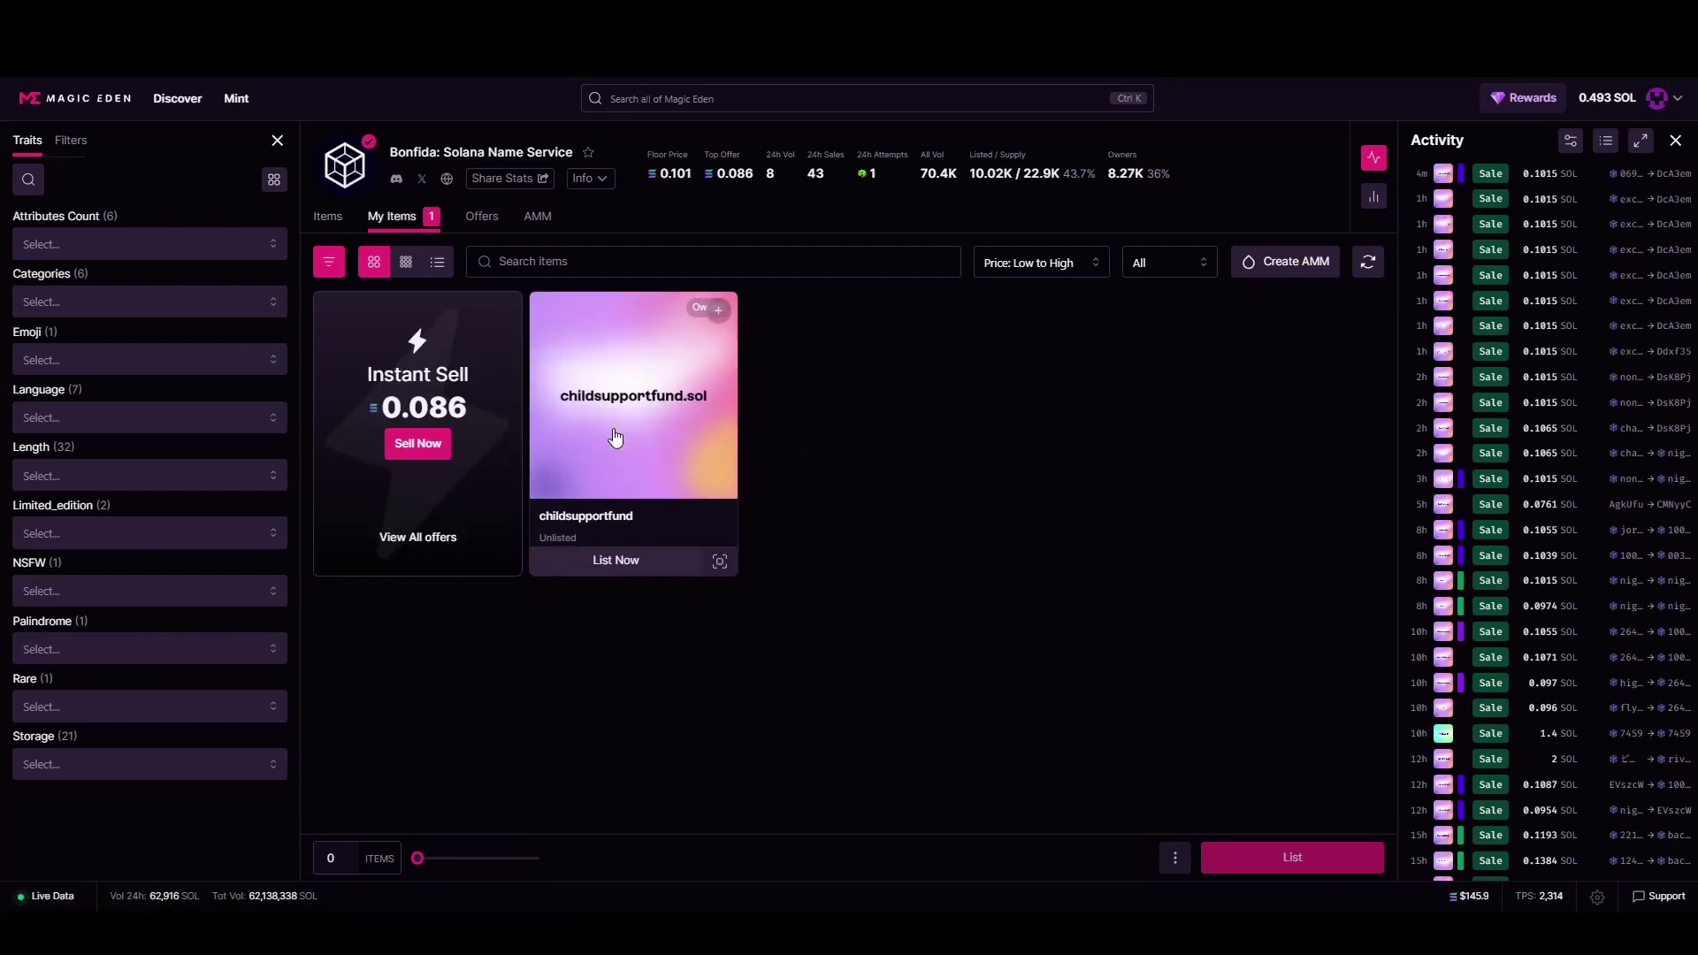
pyautogui.click(638, 572)
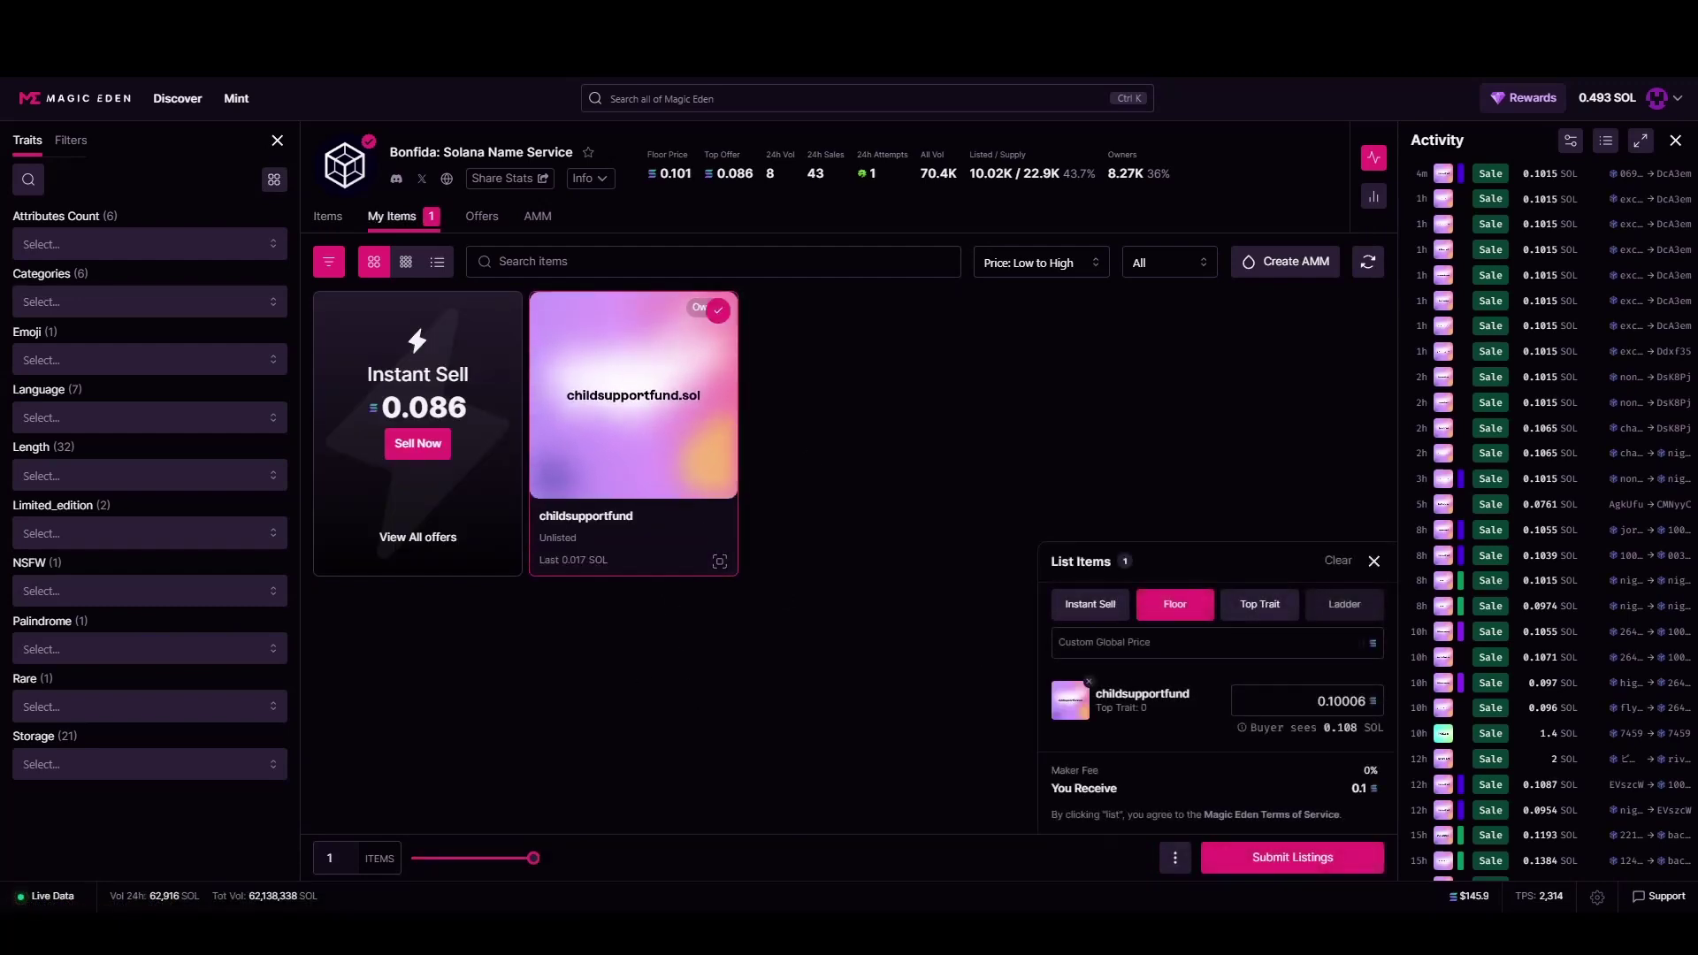
pyautogui.hotkey('ctrl', 'a')
pyautogui.write('10')
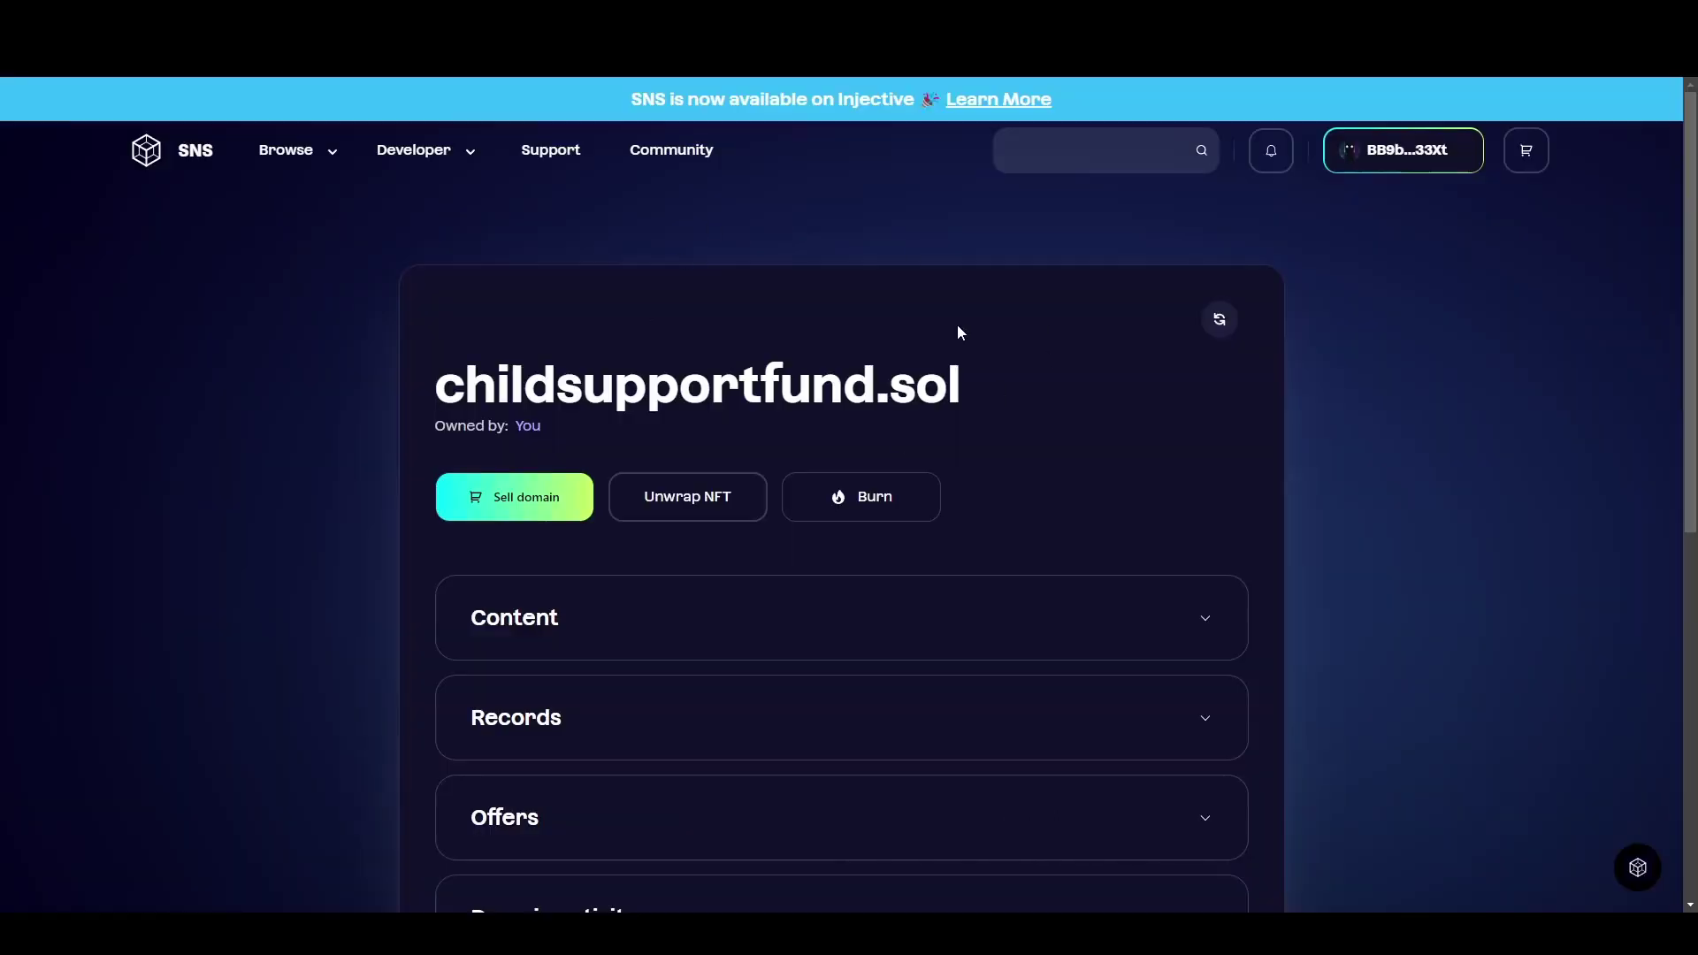
# Unwrap the childsupportfund.sol NFT and confirm the transaction in Phantom
pyautogui.click(694, 498)
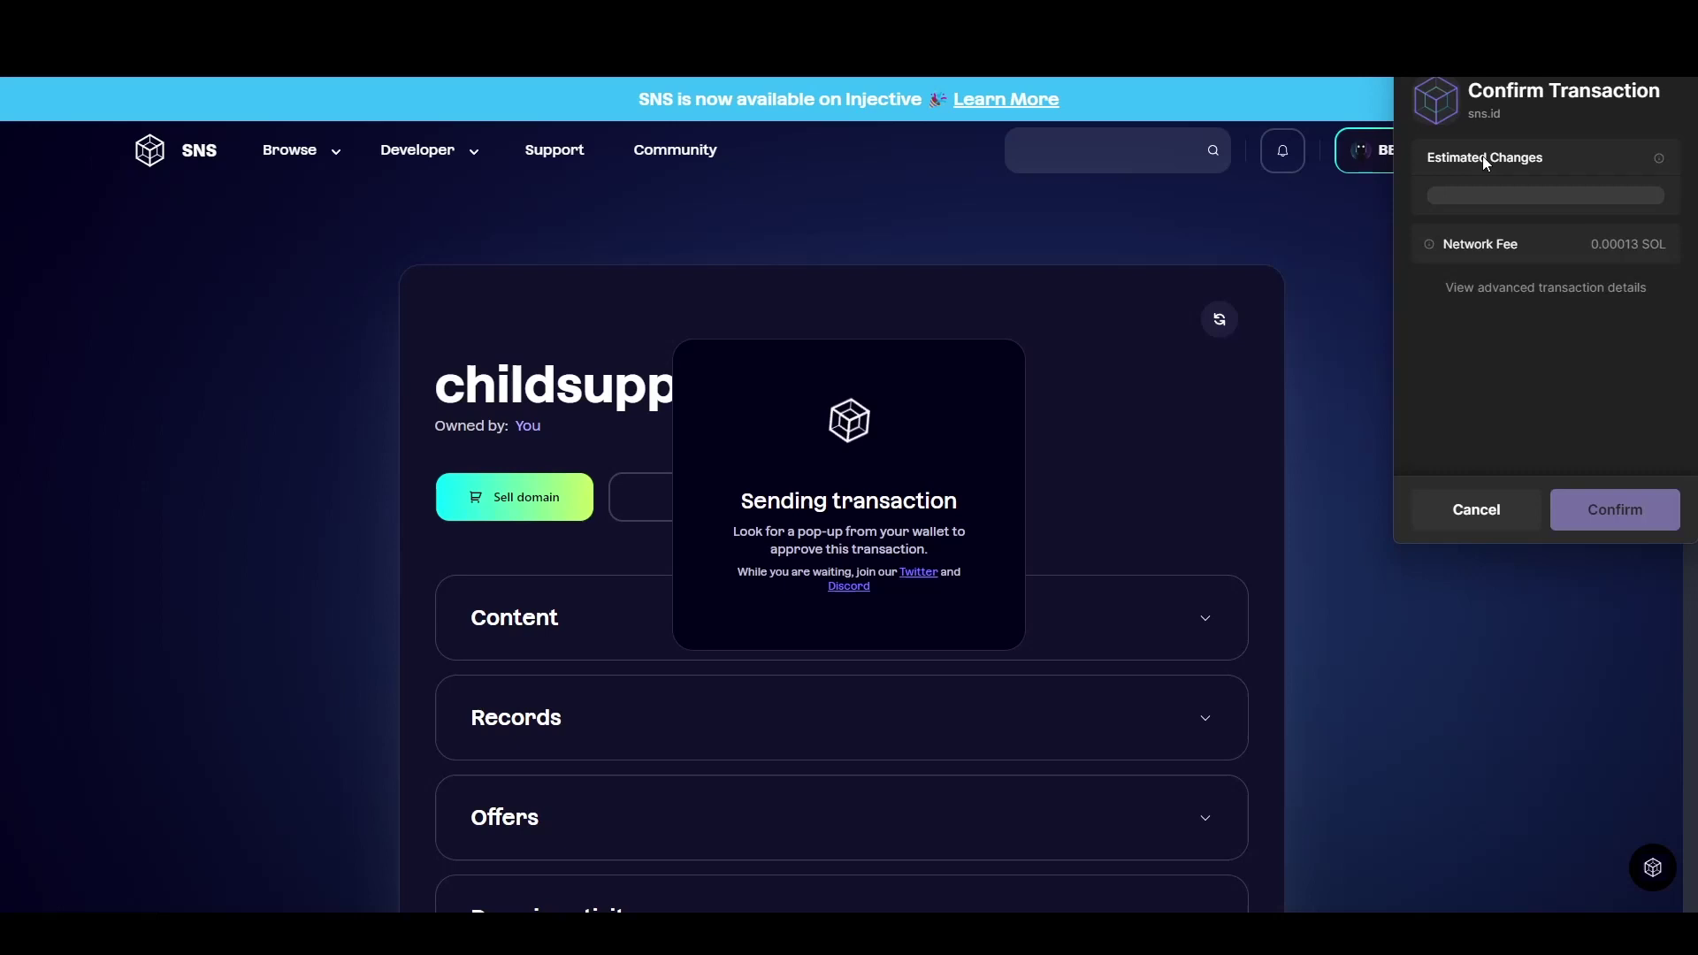
pyautogui.click(1610, 511)
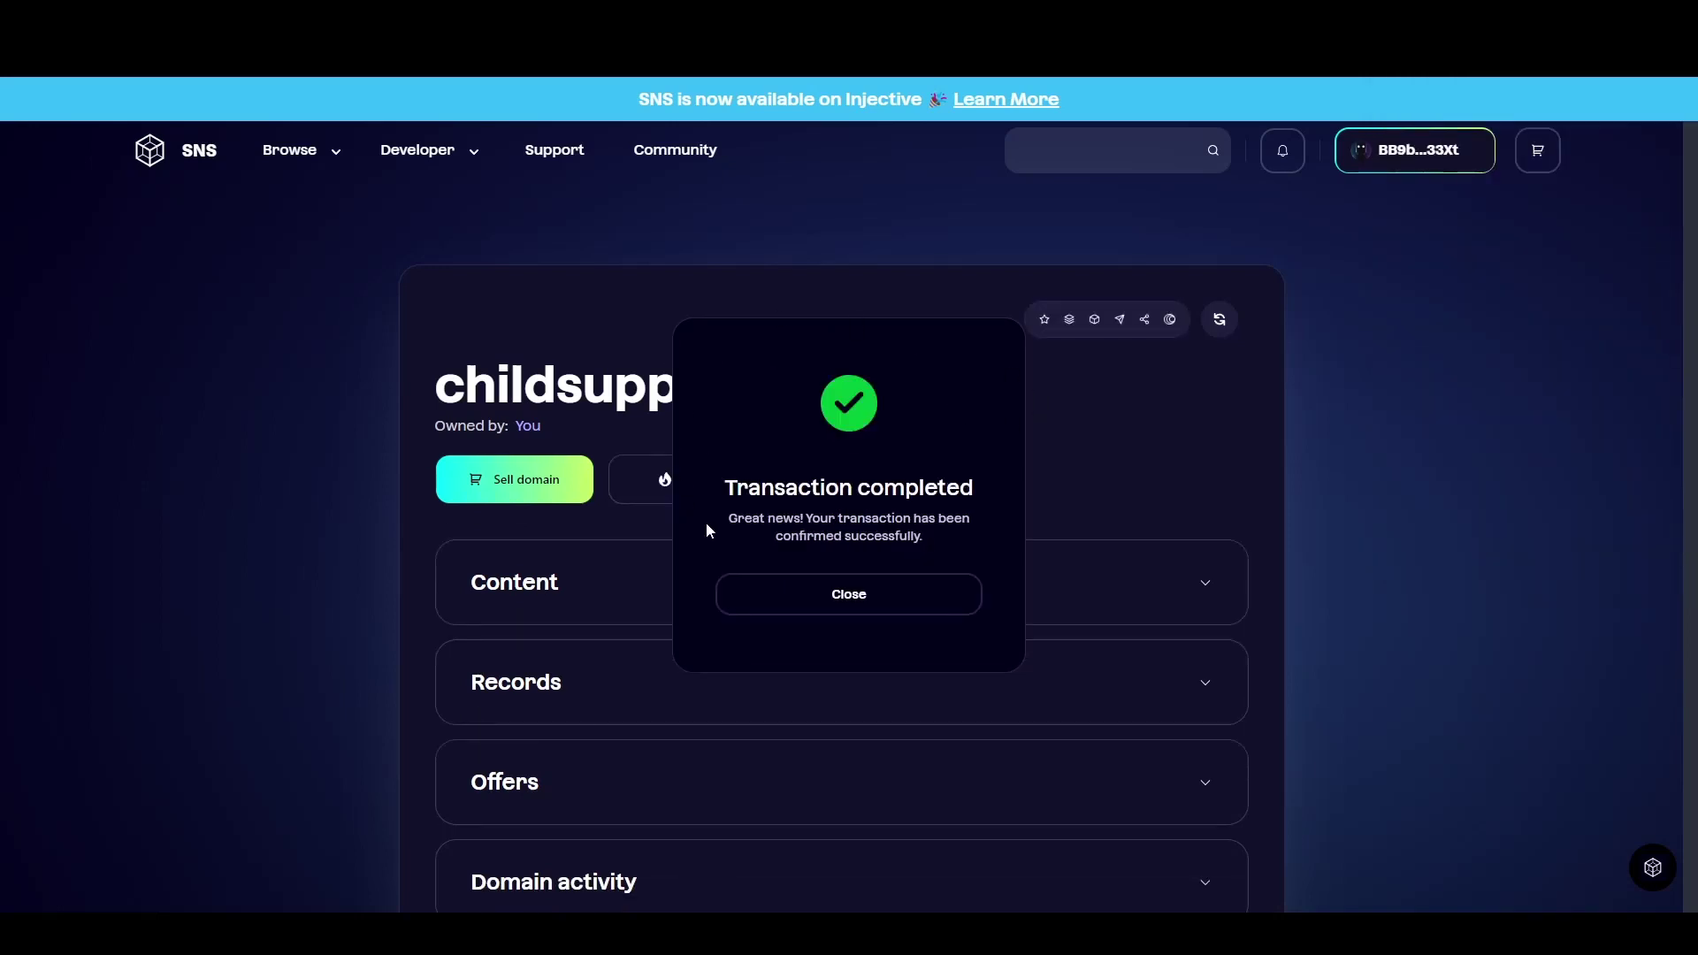
# Dismiss the transaction-completed message and browse the wallet's token balances in Phantom
pyautogui.click(871, 602)
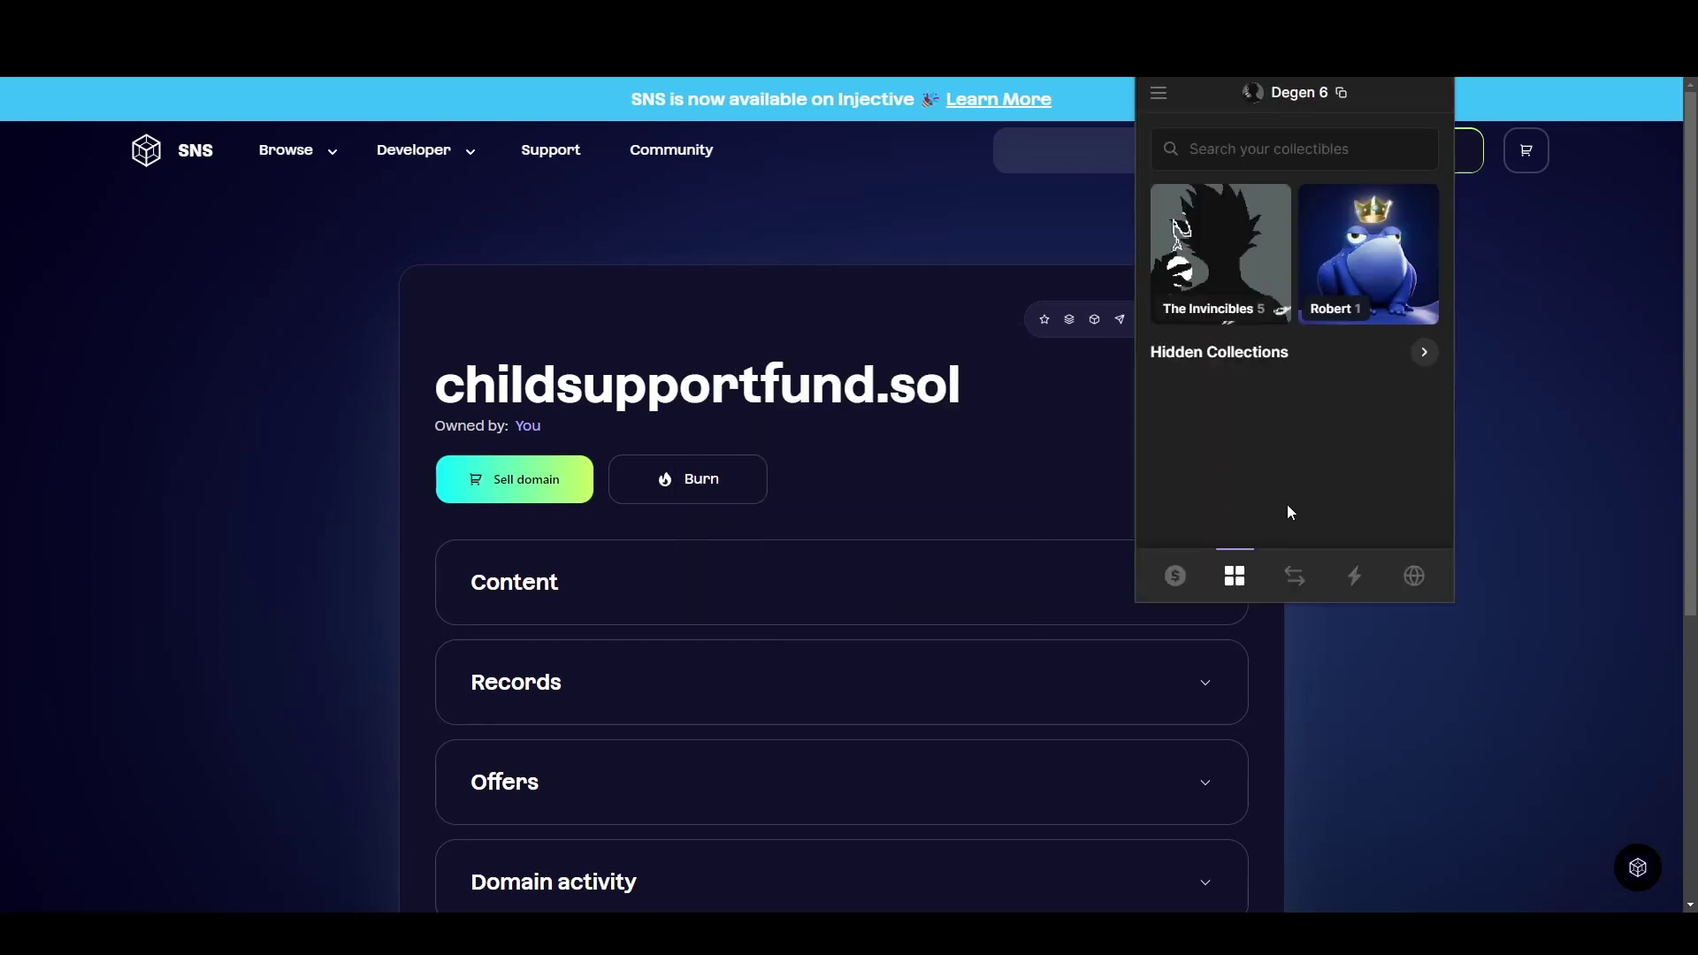
pyautogui.click(1177, 577)
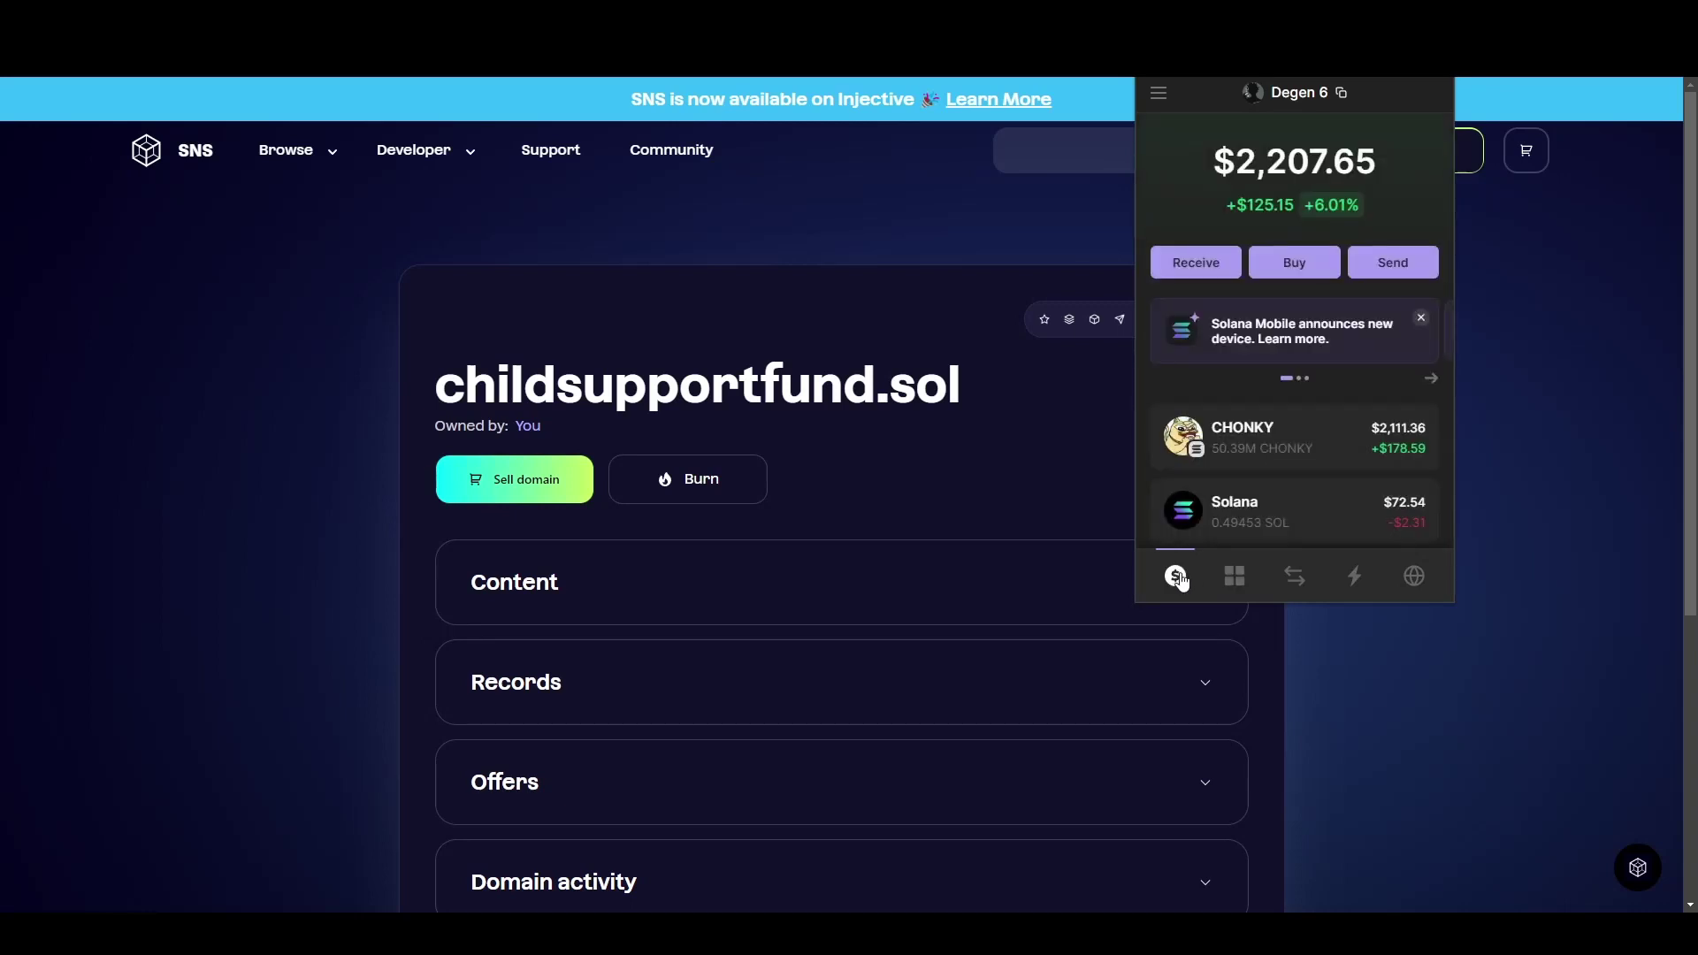
pyautogui.scroll(-3, 1286, 428)
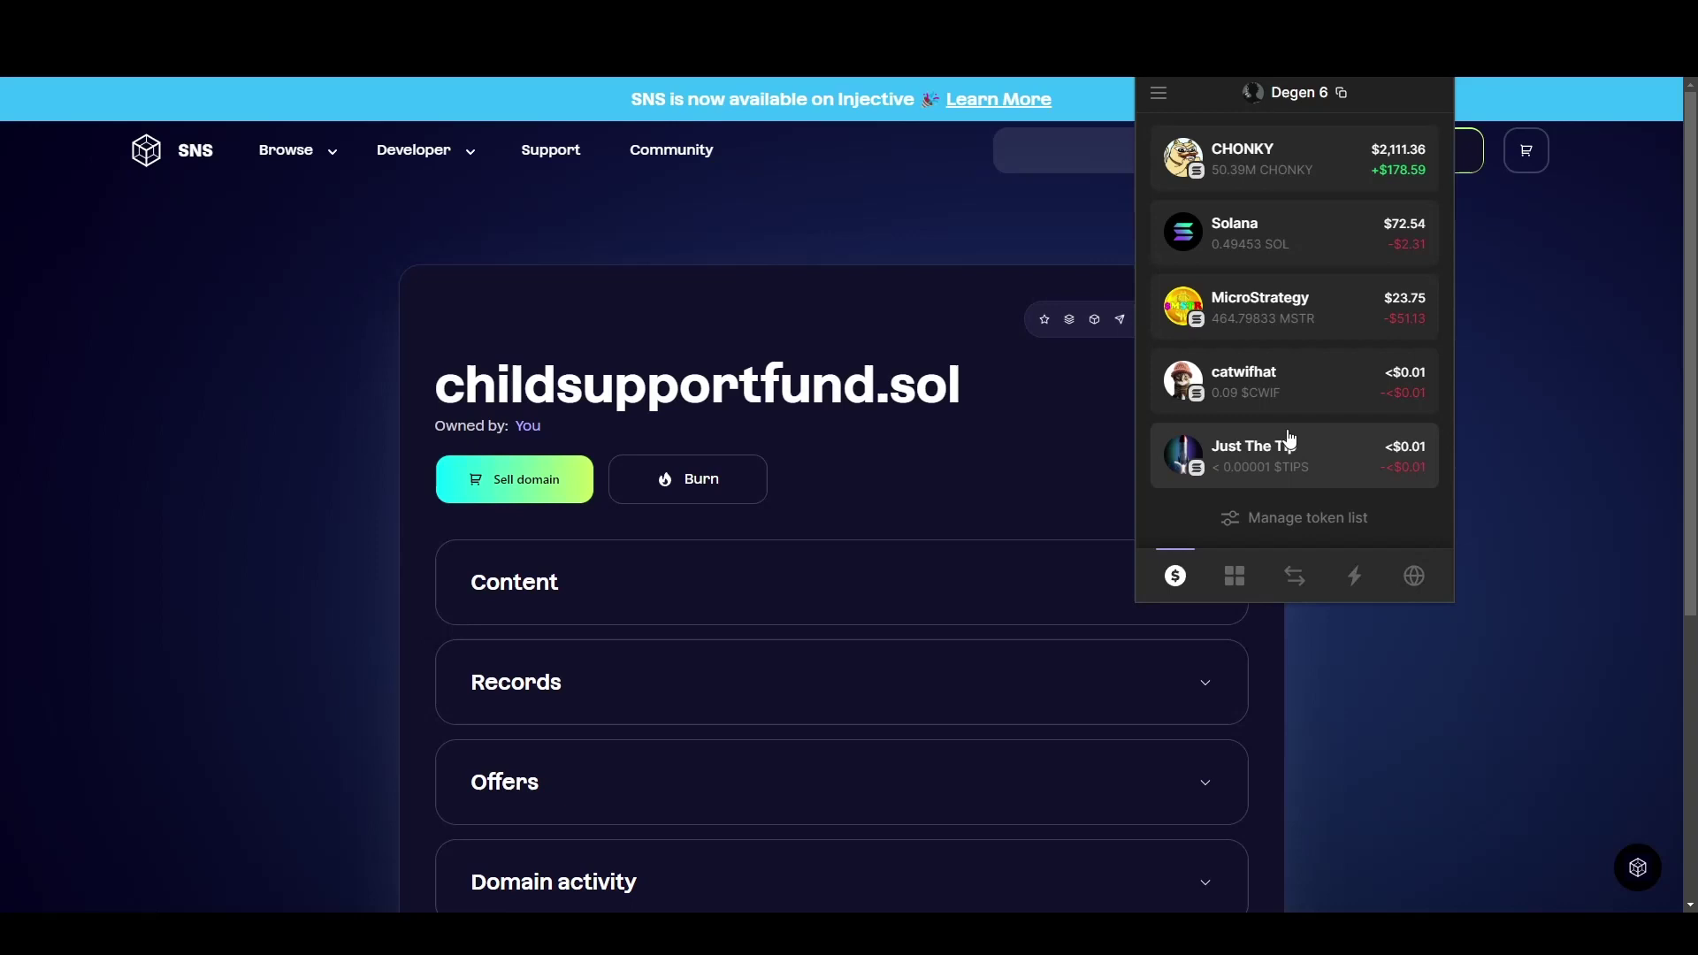
pyautogui.scroll(2, 1287, 428)
pyautogui.scroll(2, 1287, 428)
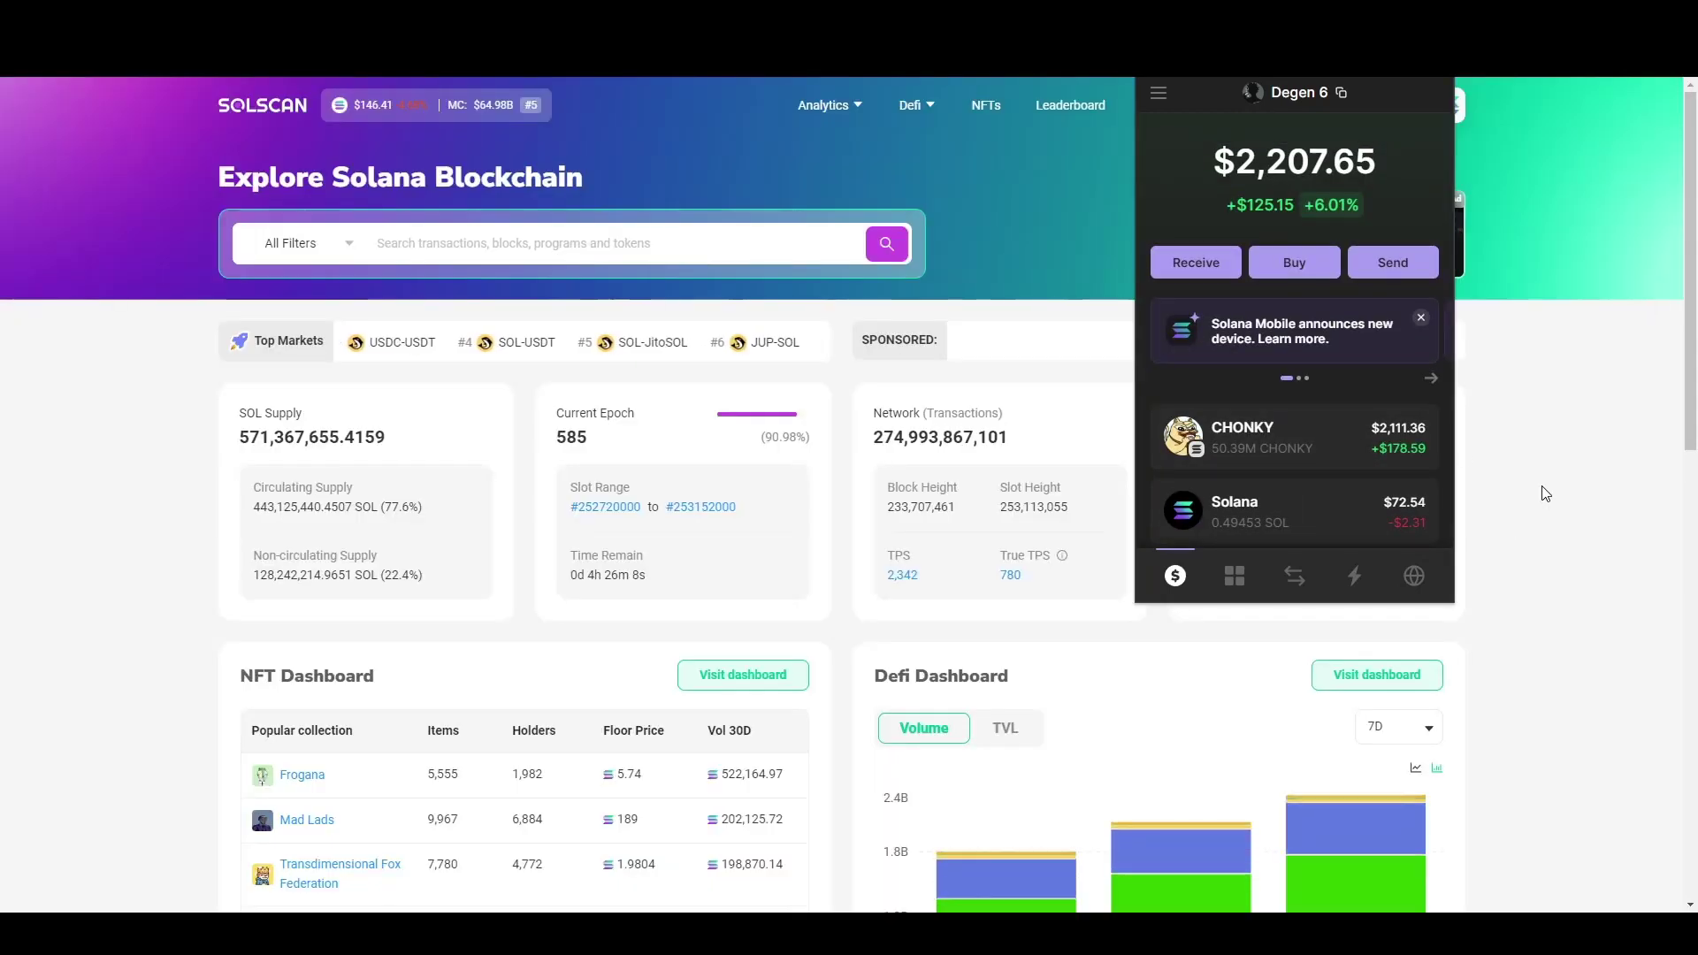
# Look up the Phantom wallet's address in Solscan and open its account page
pyautogui.click(1341, 93)
pyautogui.click(466, 243)
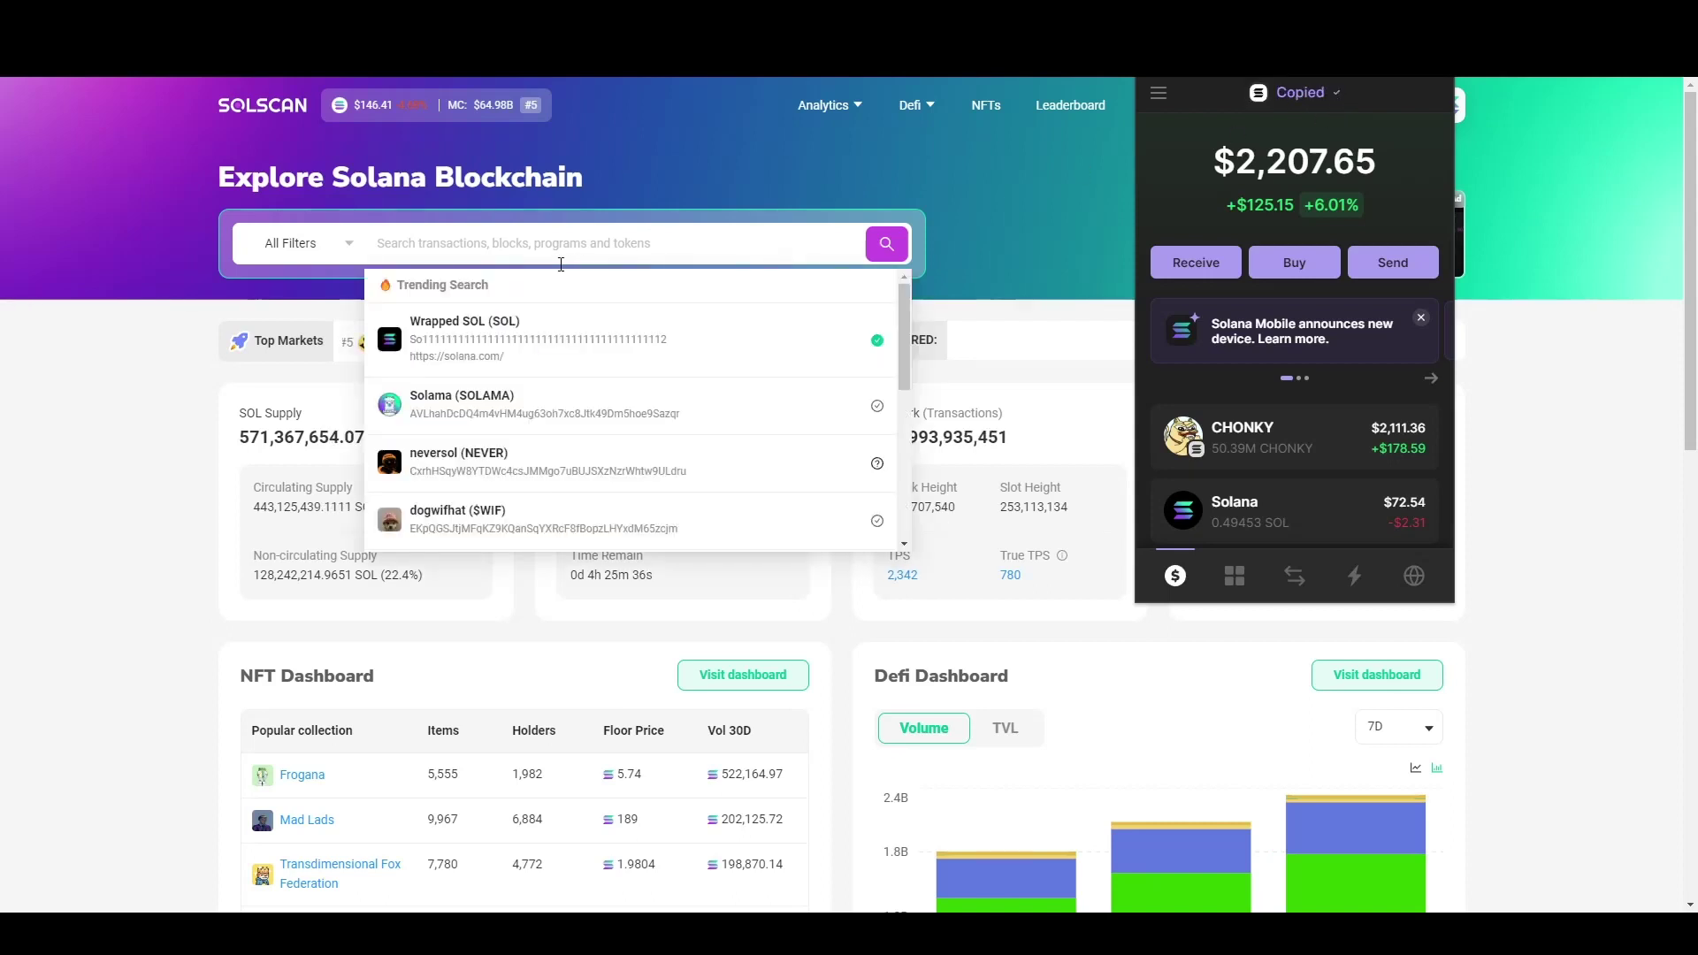
pyautogui.hotkey('ctrl', 'v')
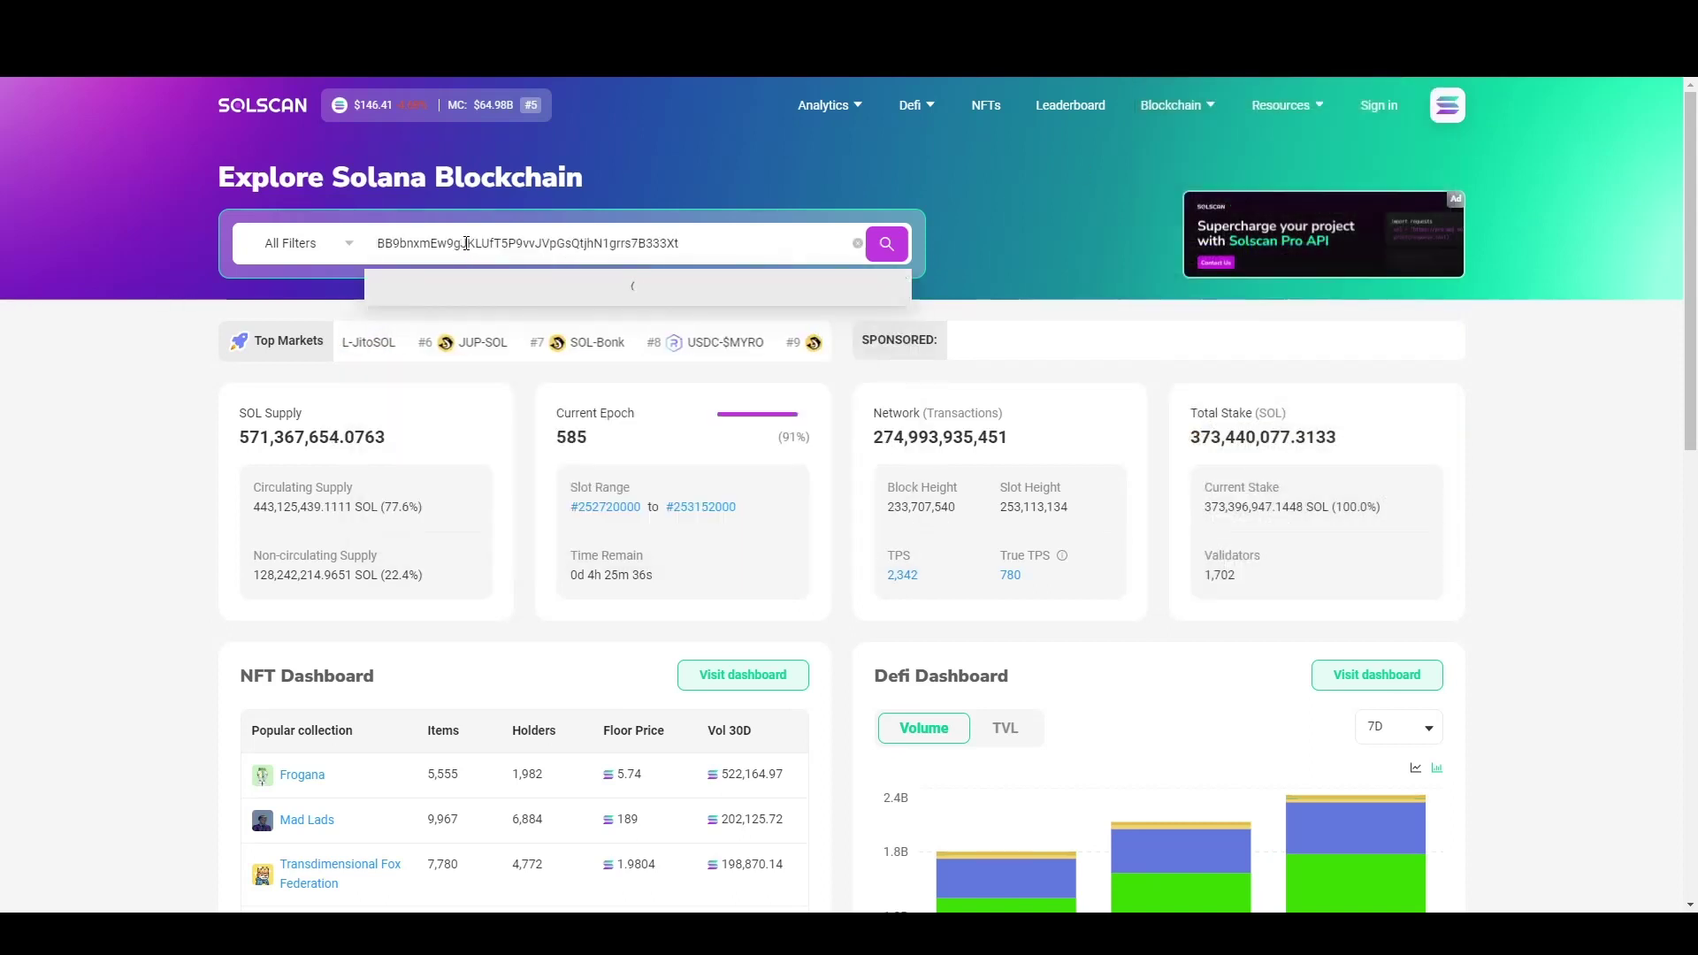
pyautogui.click(470, 350)
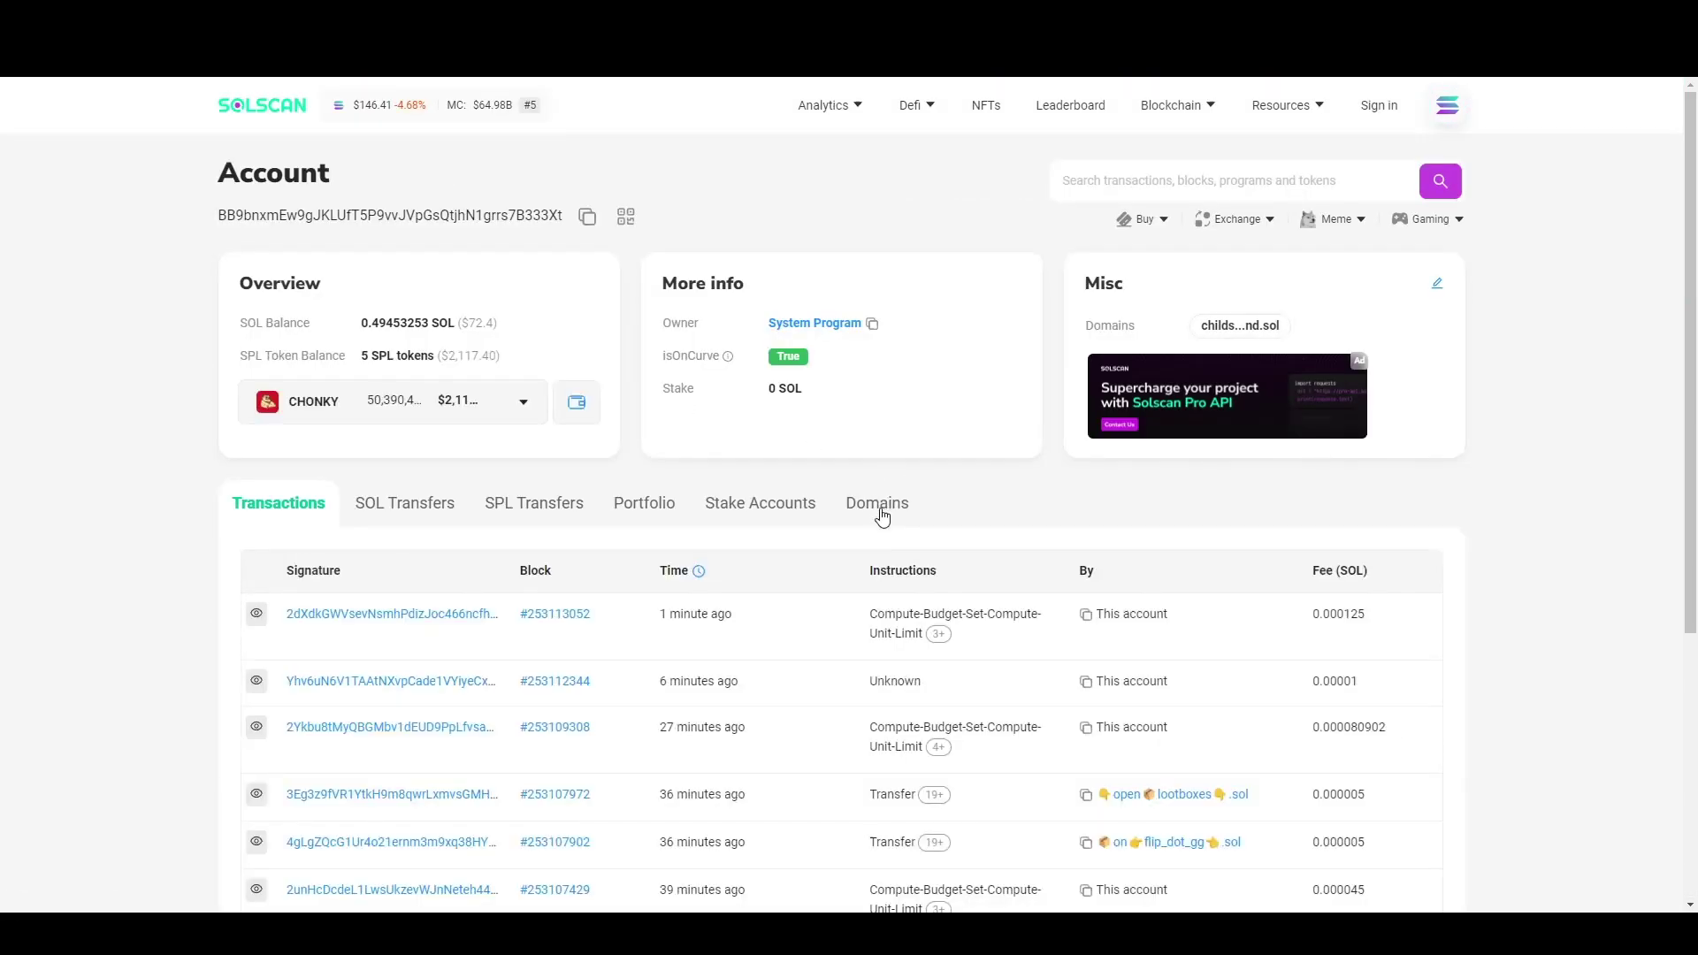
# Confirm childsupportfund.sol appears under the account's Domains, then return to its SNS page
pyautogui.click(881, 513)
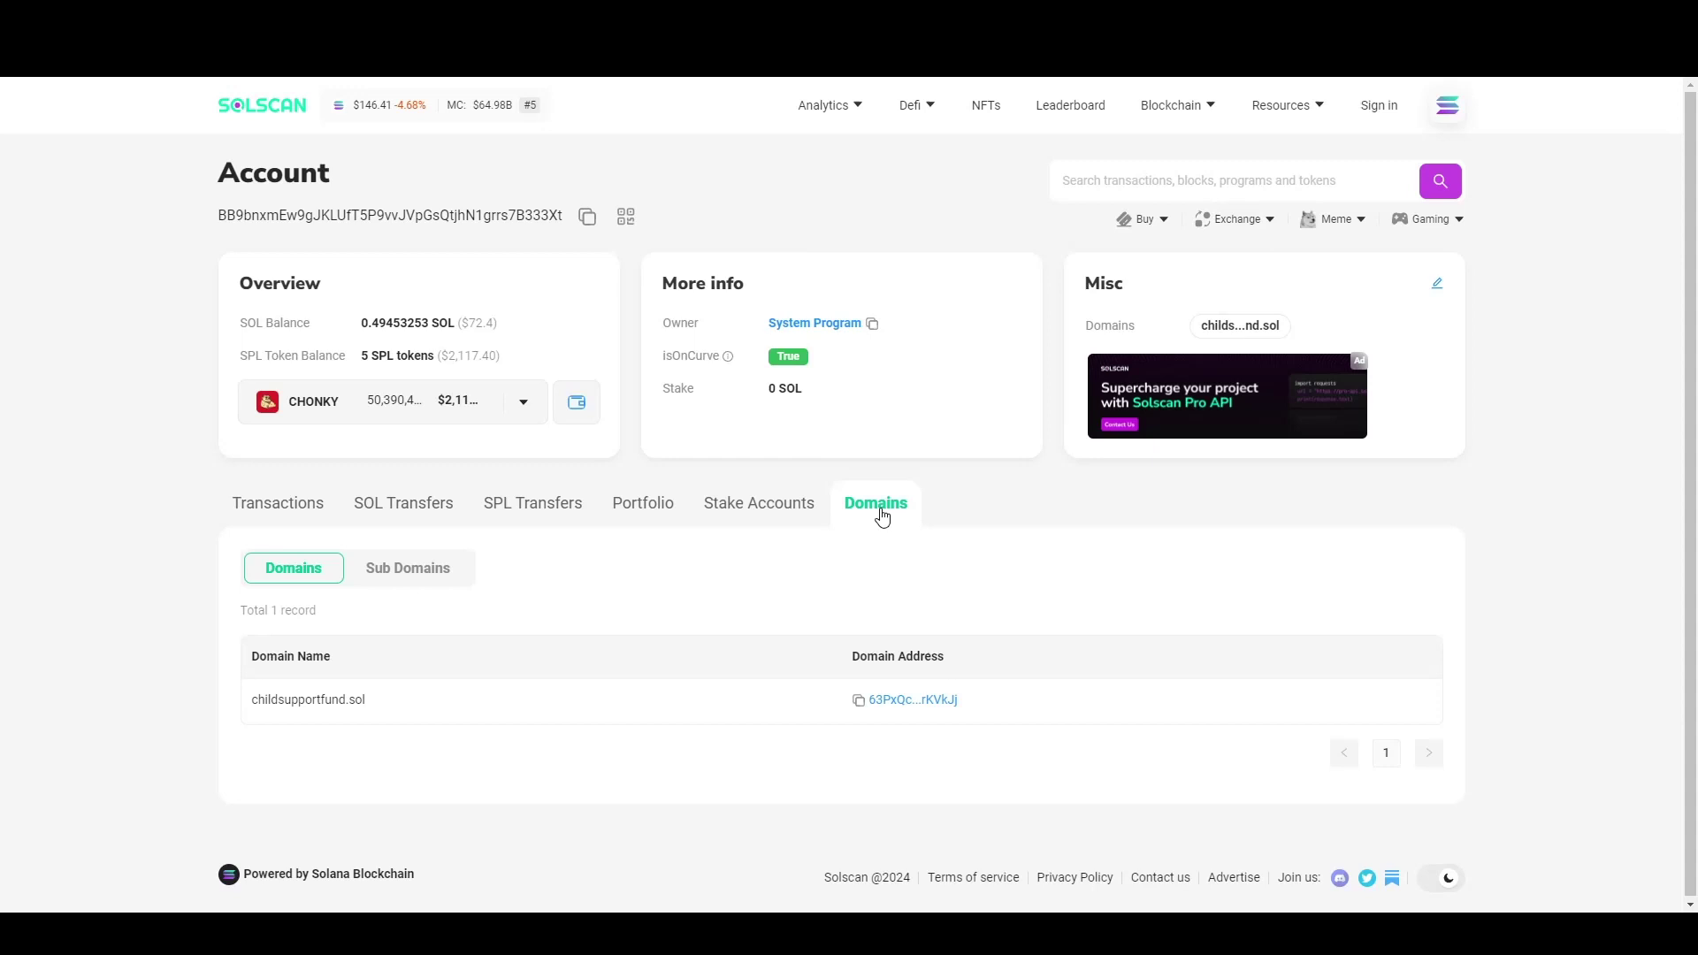
pyautogui.moveTo(368, 708); pyautogui.dragTo(260, 714)
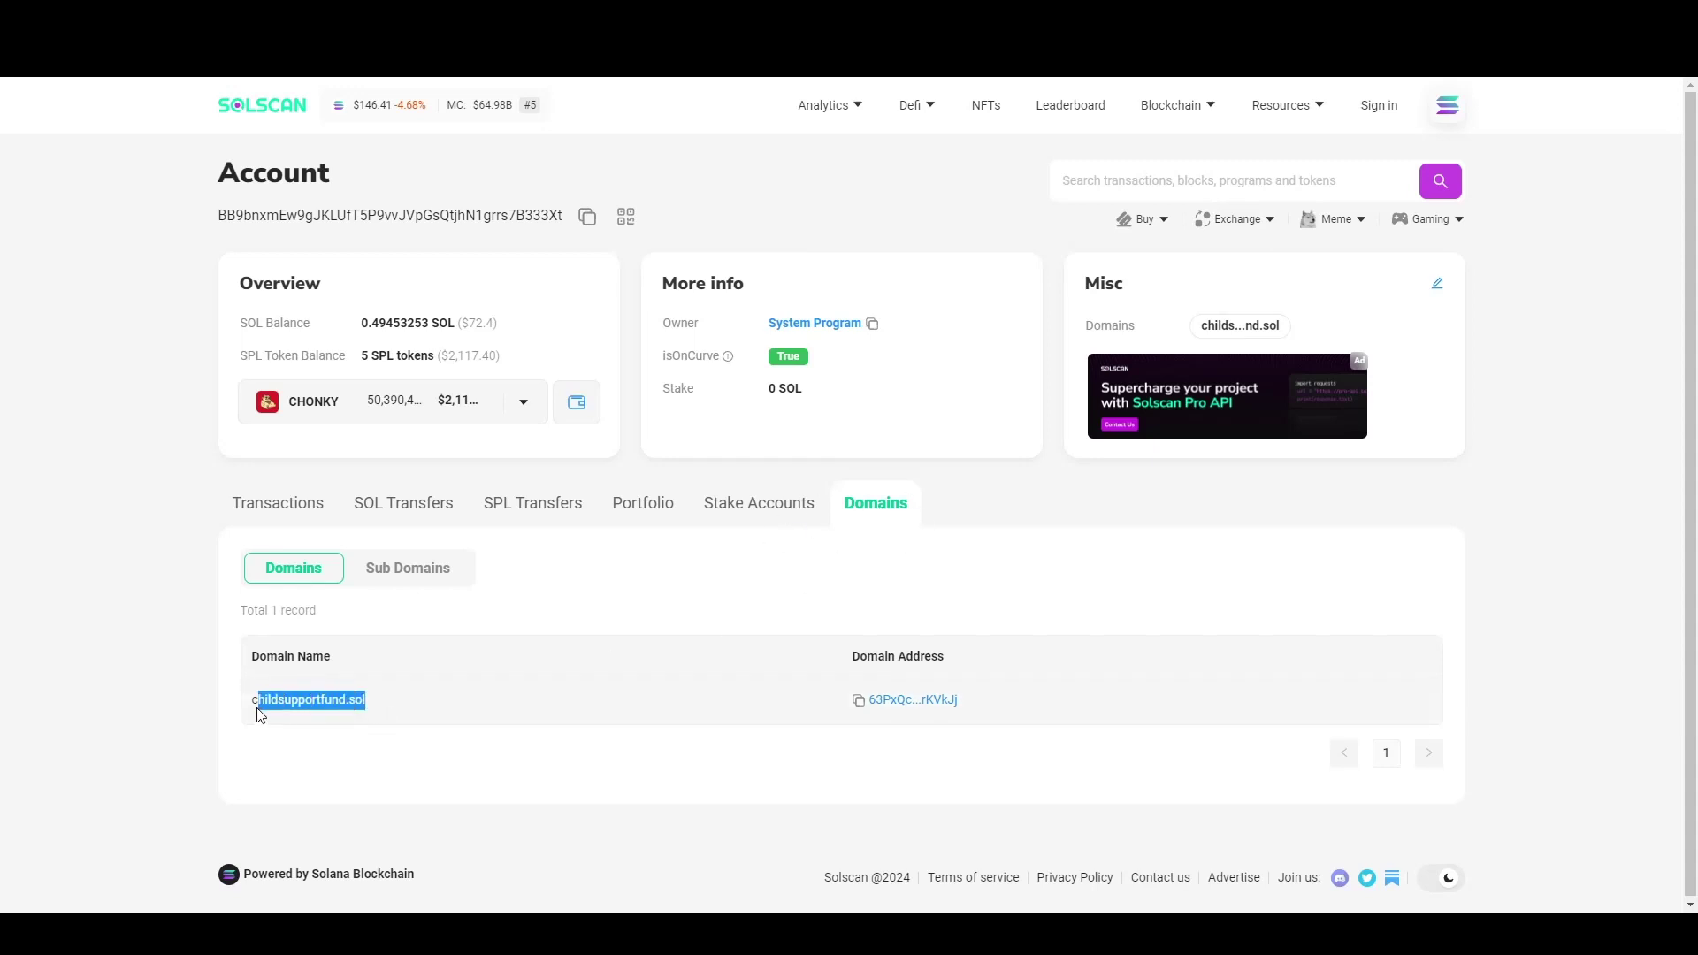
pyautogui.click(272, 716)
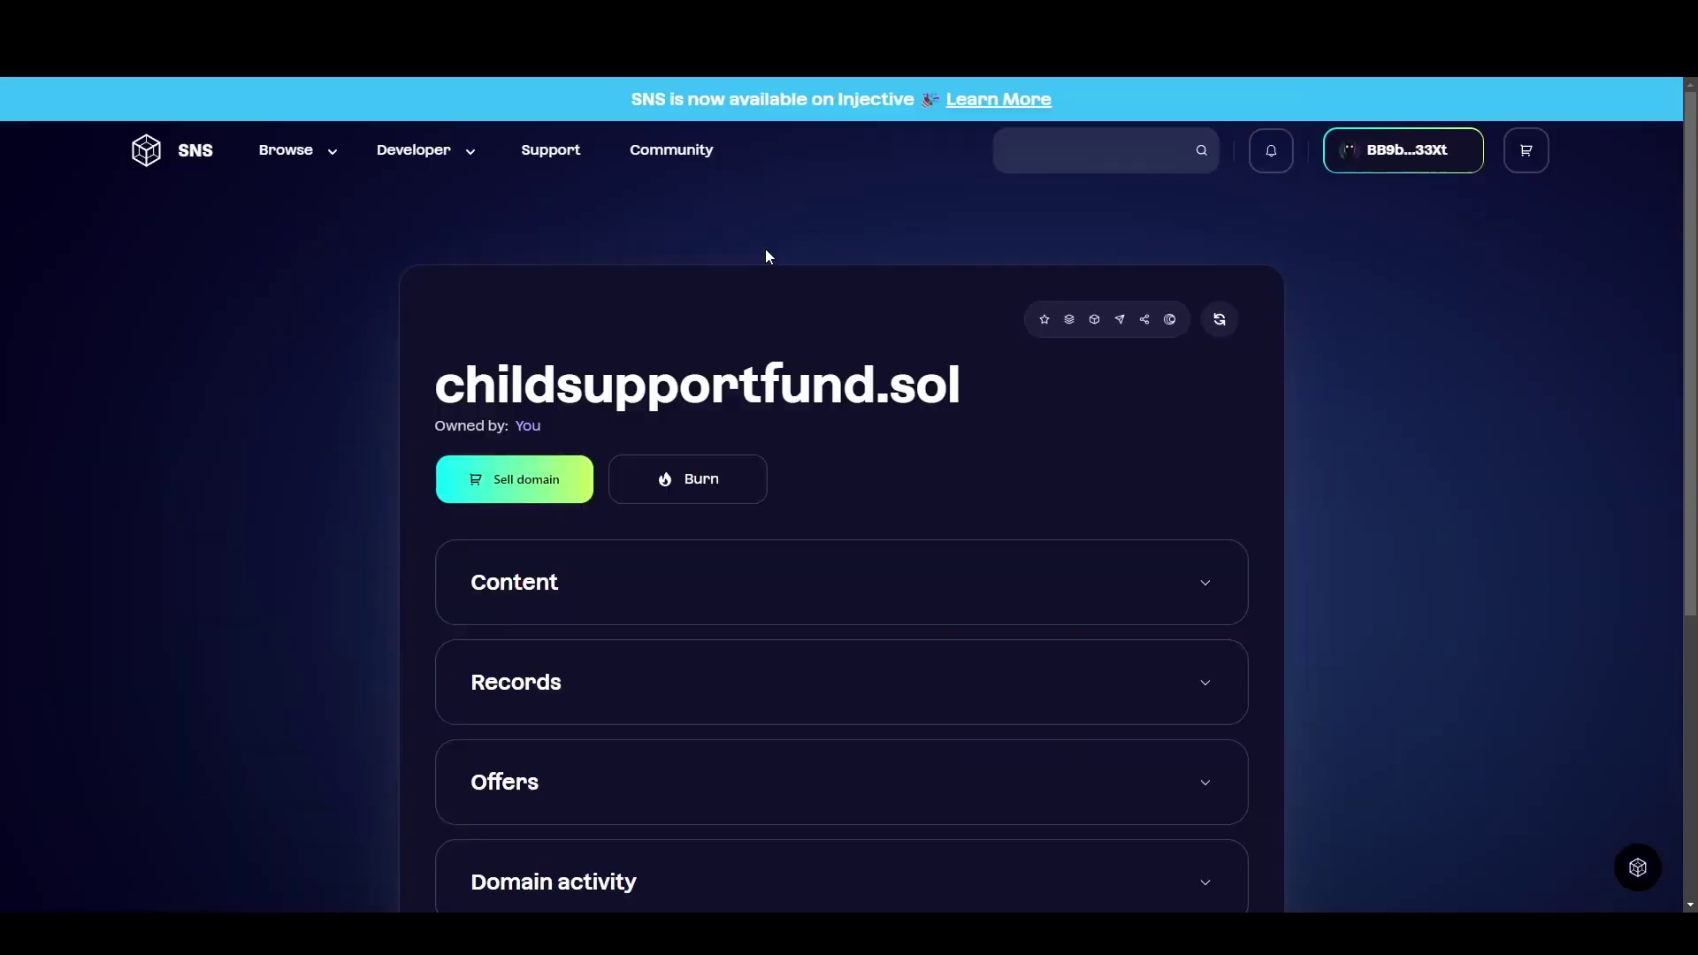